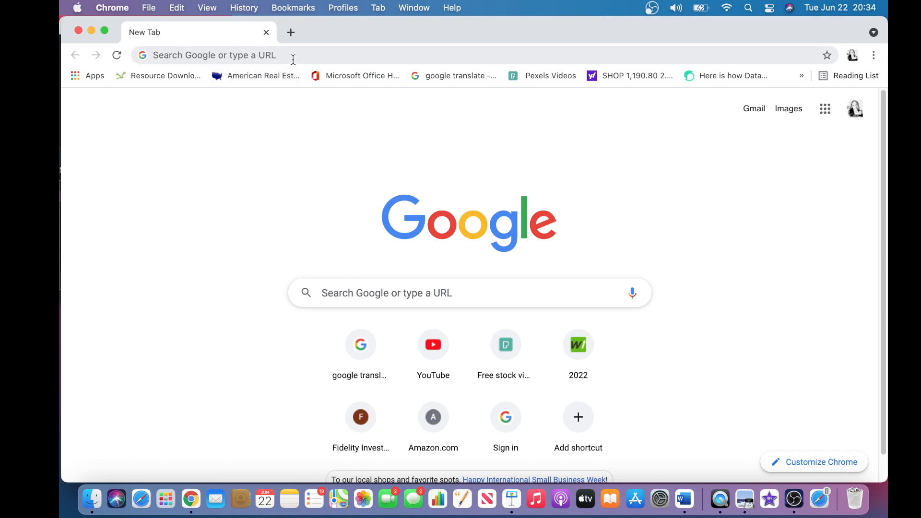
click(294, 57)
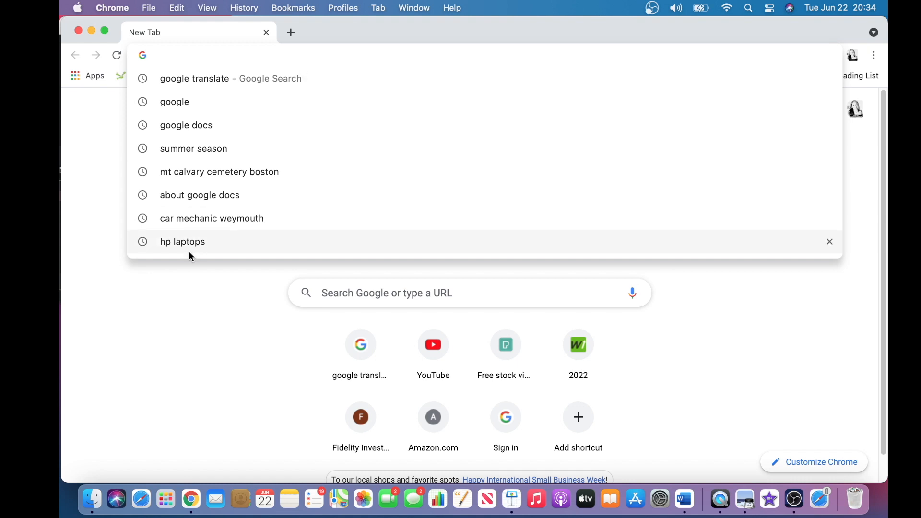
click(157, 309)
click(223, 57)
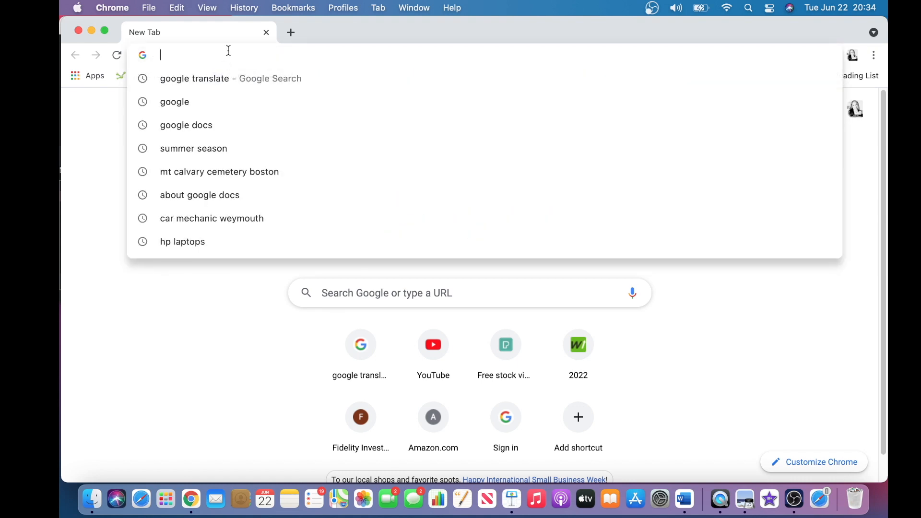
text(ww)
key(Return)
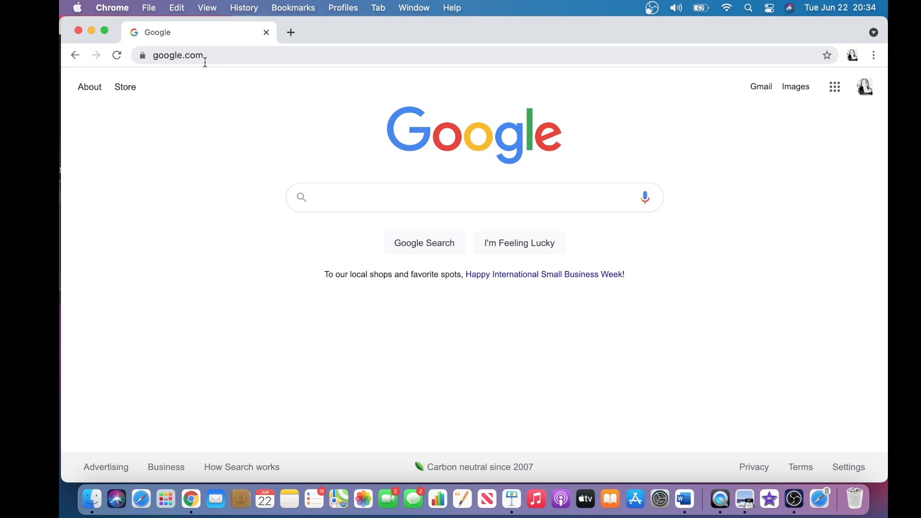
click(267, 57)
key(super+c)
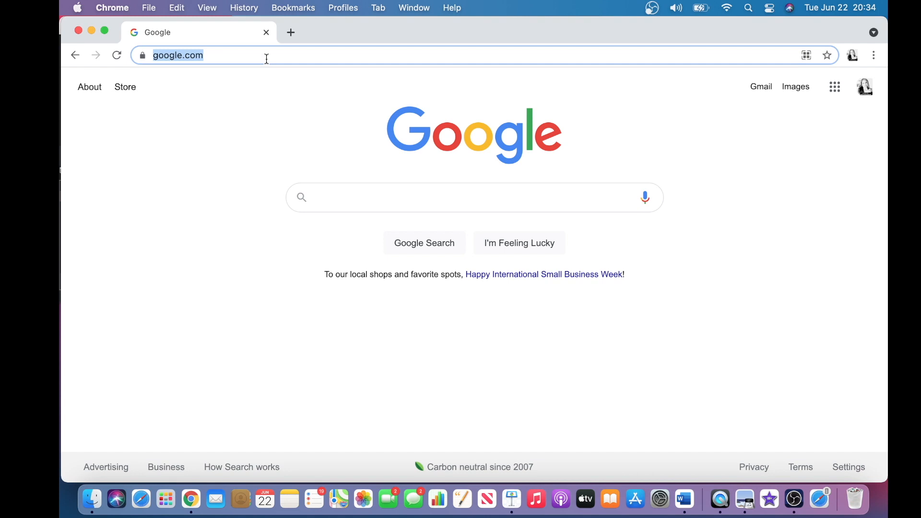
click(313, 194)
key(super+v)
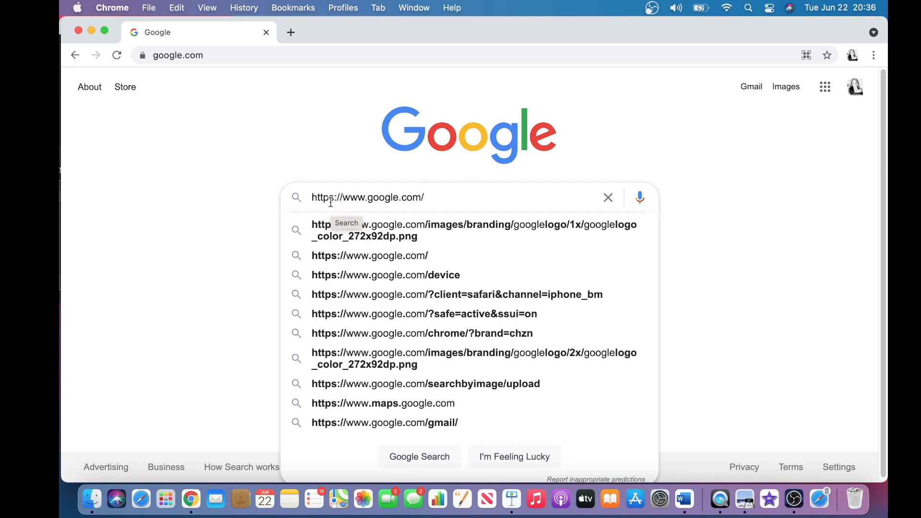
drag(454, 196, 284, 194)
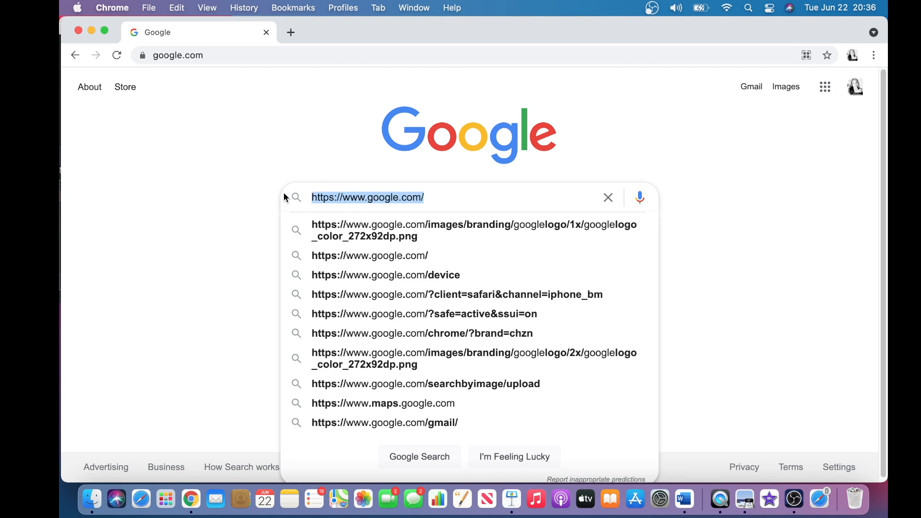
key(BackSpace)
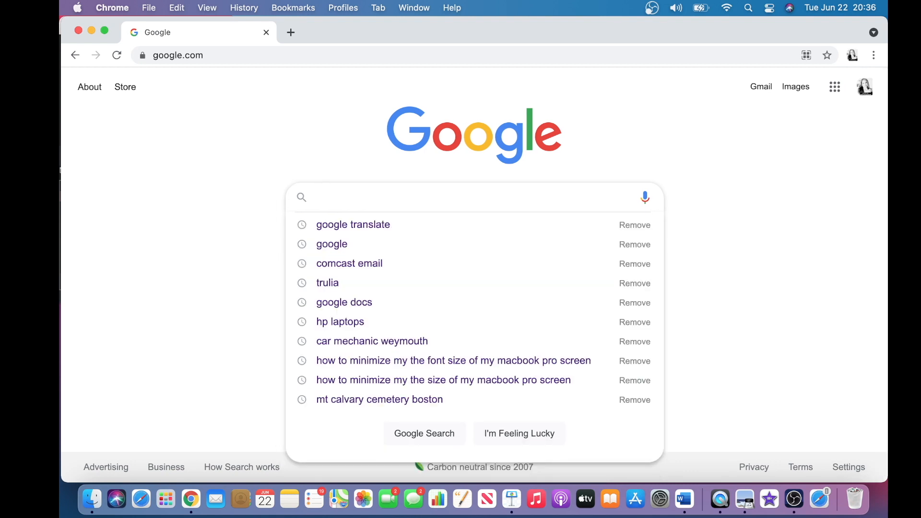
click(297, 152)
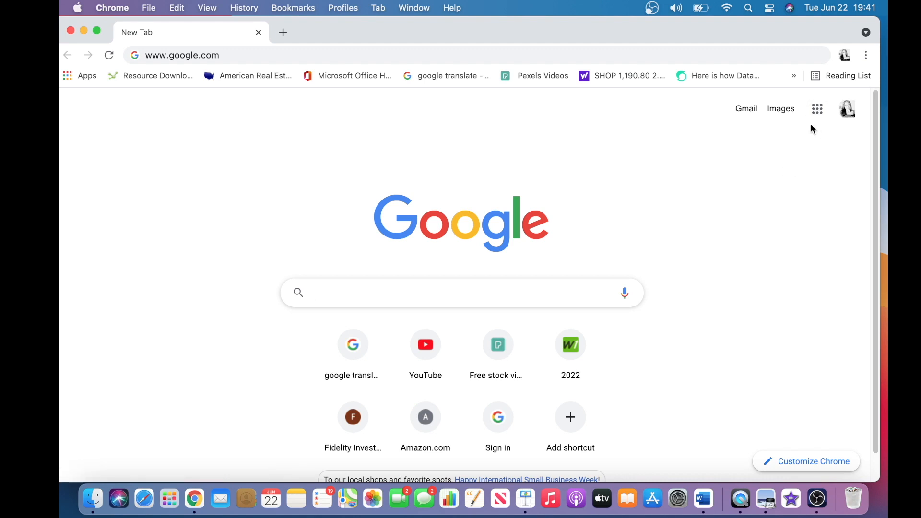
Open Google Docs from Google's app list and create a blank document from the template gallery.
click(817, 111)
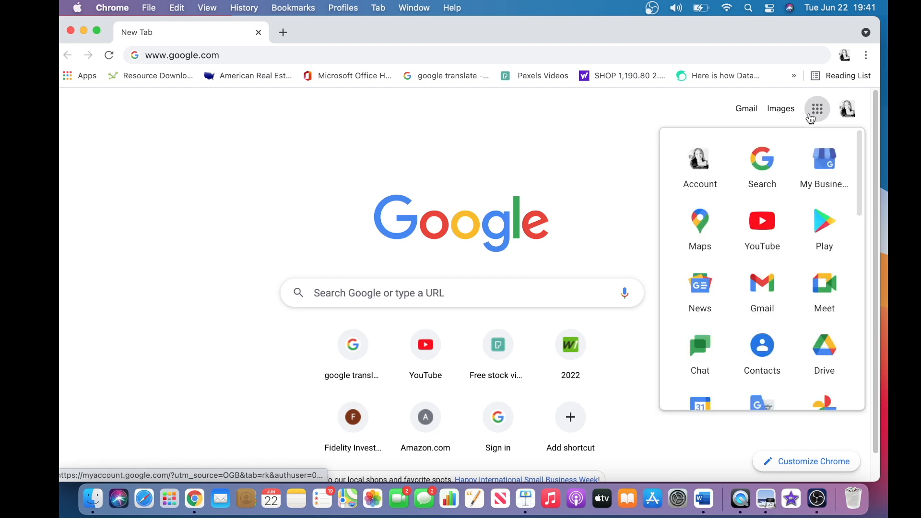
scroll(762, 297, down, 8)
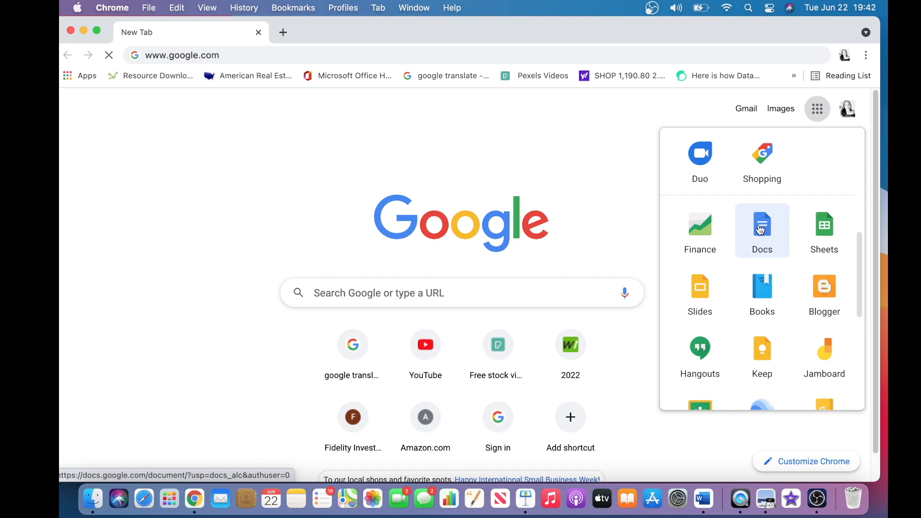
click(763, 229)
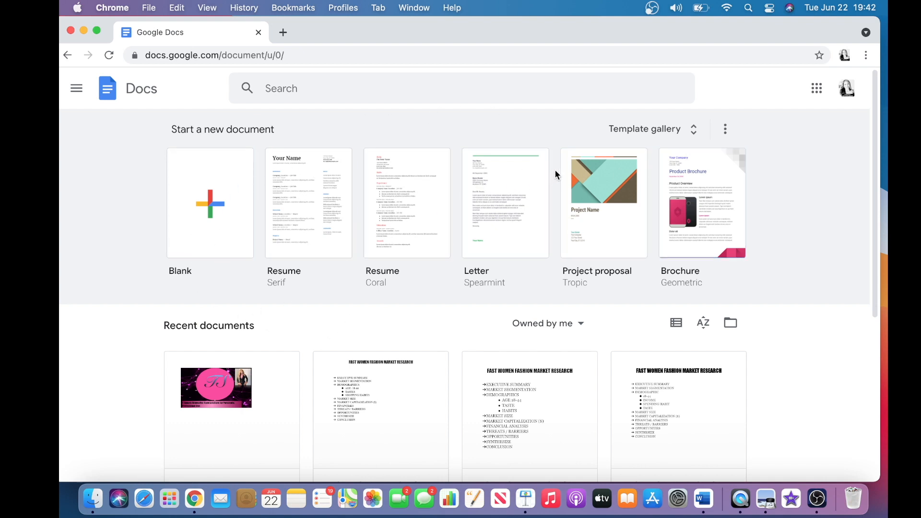
click(693, 140)
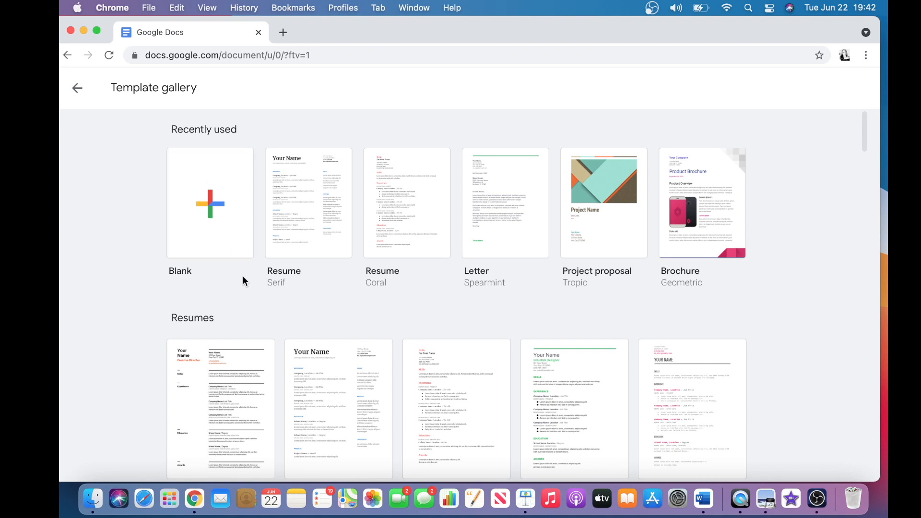
click(225, 223)
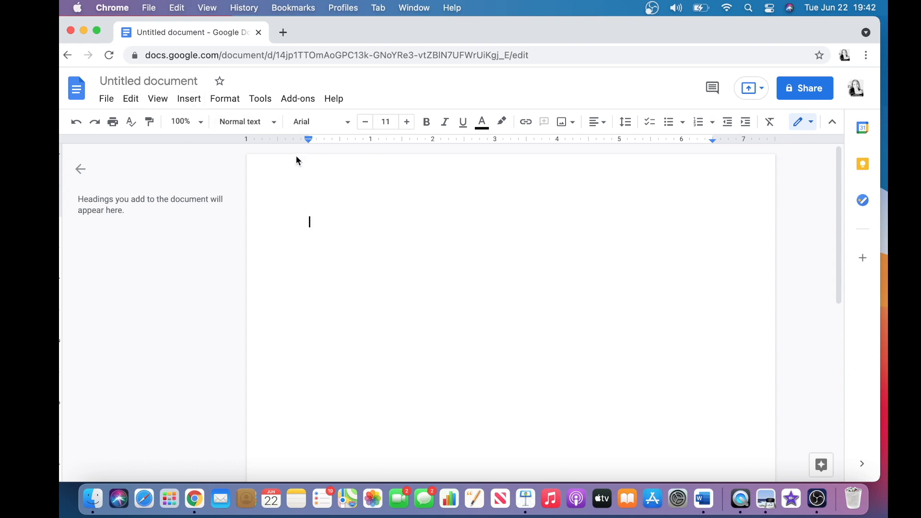
Rename the untitled document as T Square Research Proposal and return to the page body.
click(155, 81)
click(199, 81)
drag(101, 95, 82, 88)
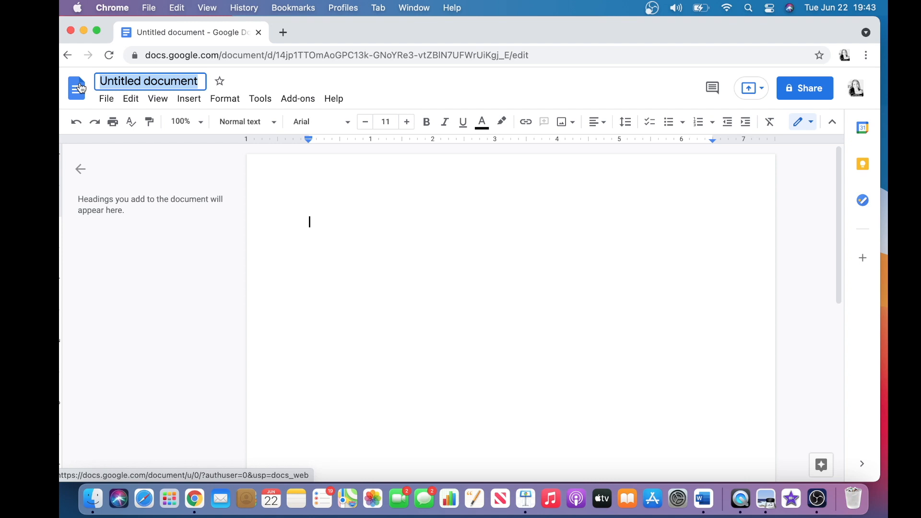
text(T)
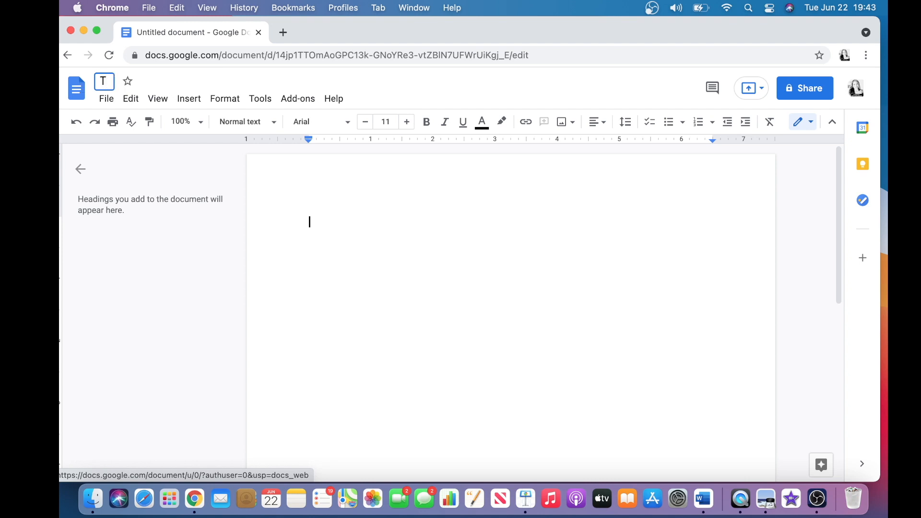
text( Square )
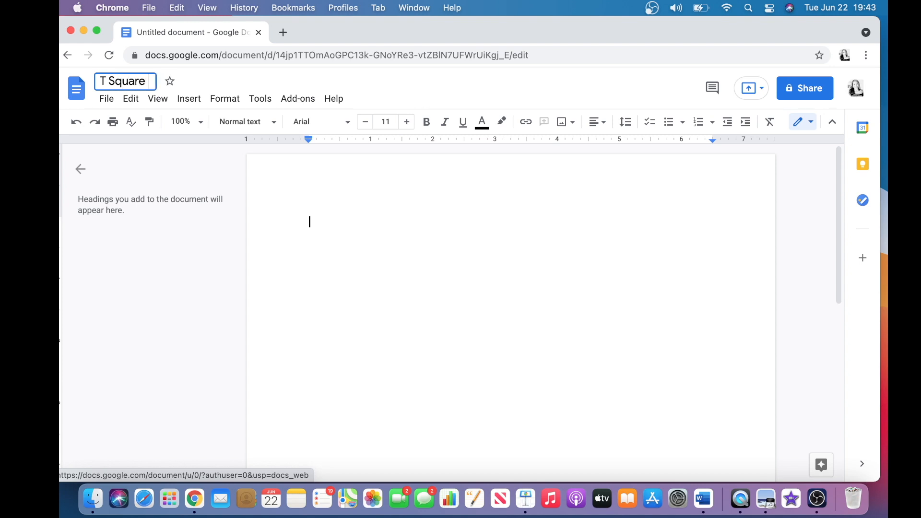
text(Researc)
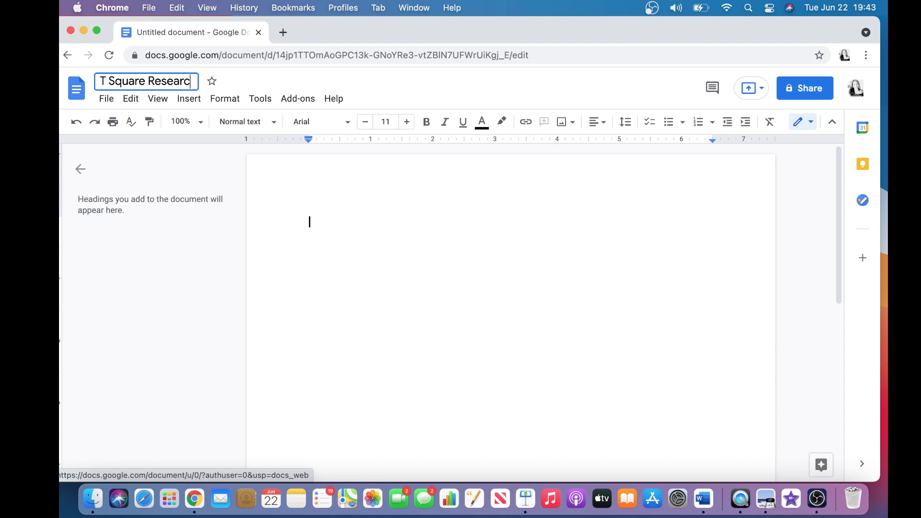
text(h Proposal)
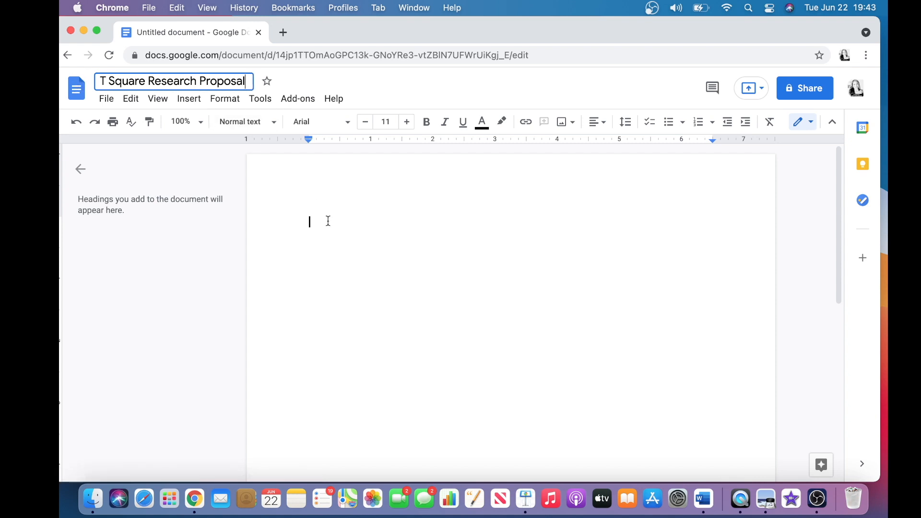
click(313, 222)
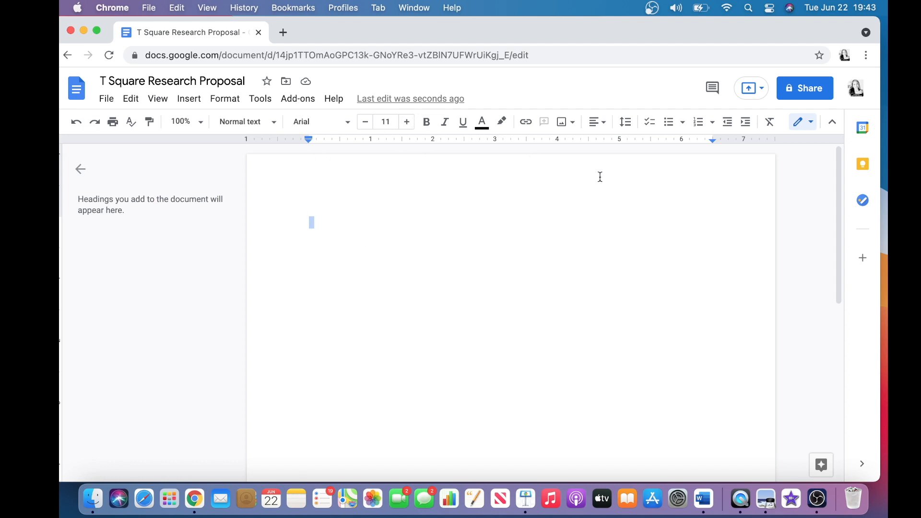
Preview the T Square screen shot PNG on the desktop and insert it at the start of the document.
click(886, 344)
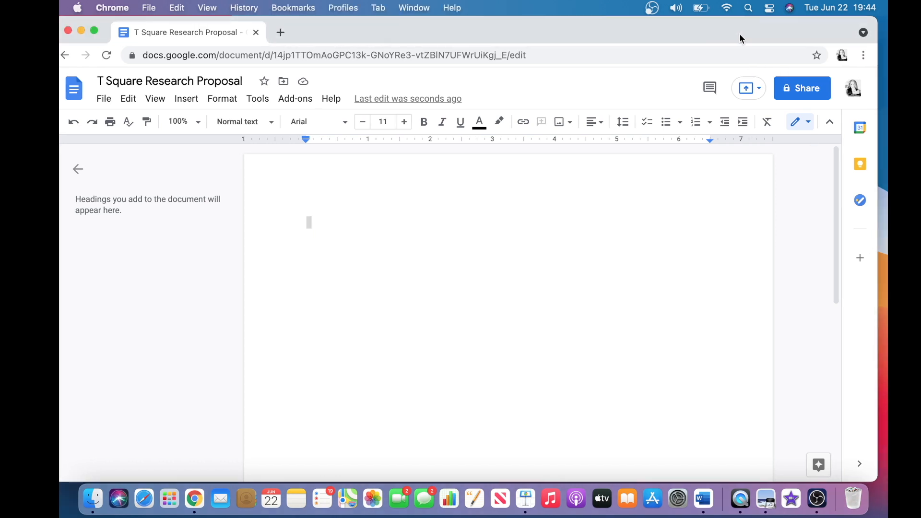
drag(741, 34, 610, 105)
click(817, 341)
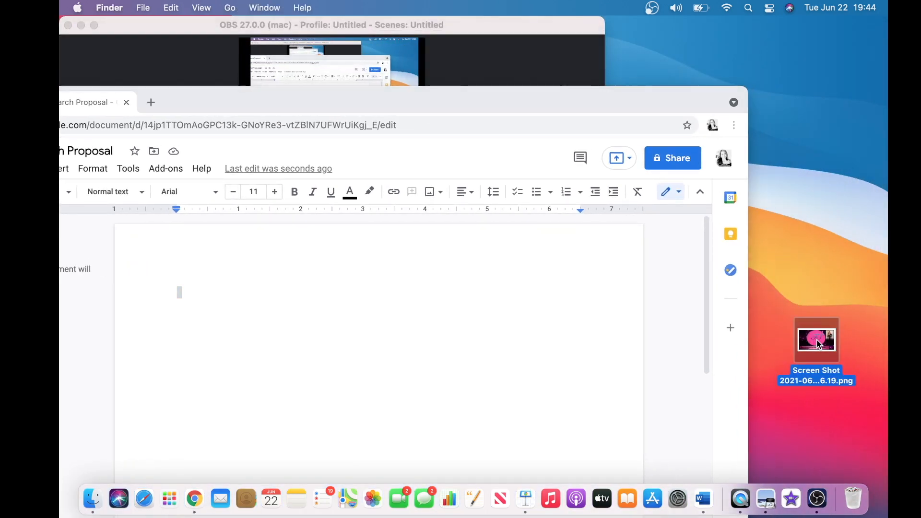
double_click(818, 344)
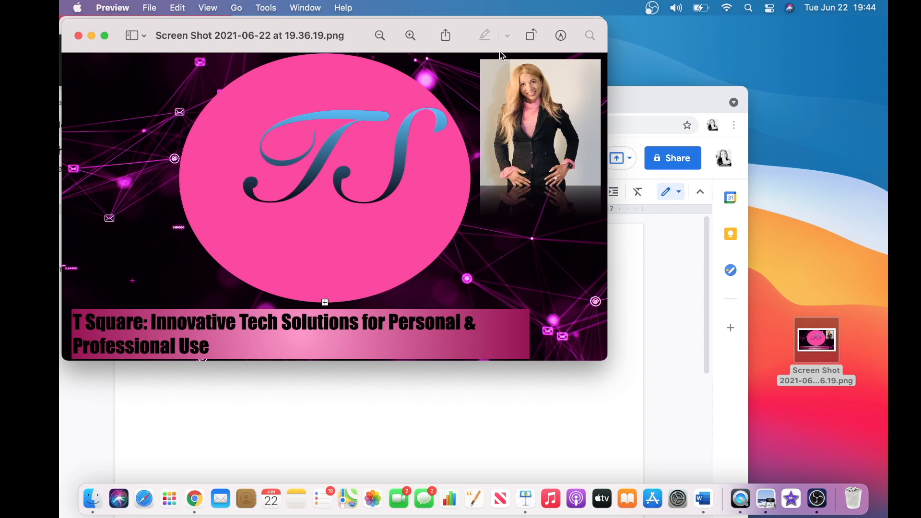
click(79, 36)
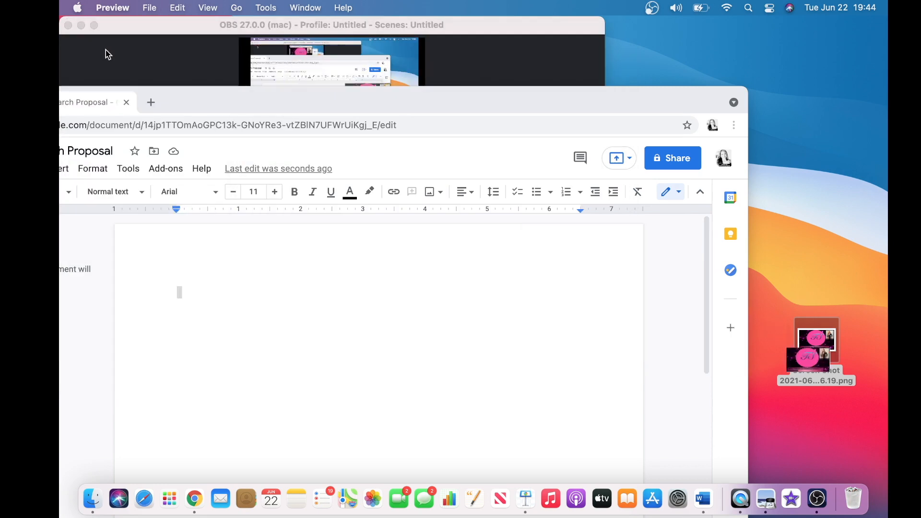
click(303, 274)
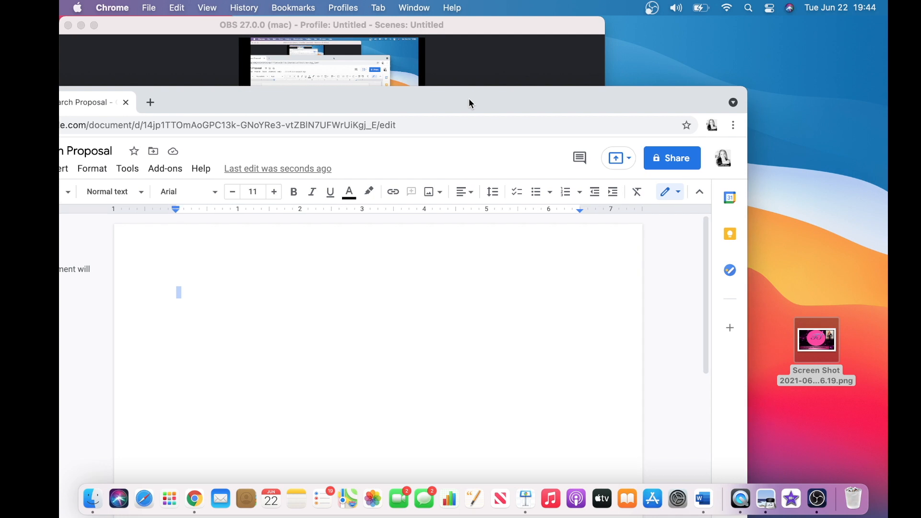
drag(468, 99, 594, 38)
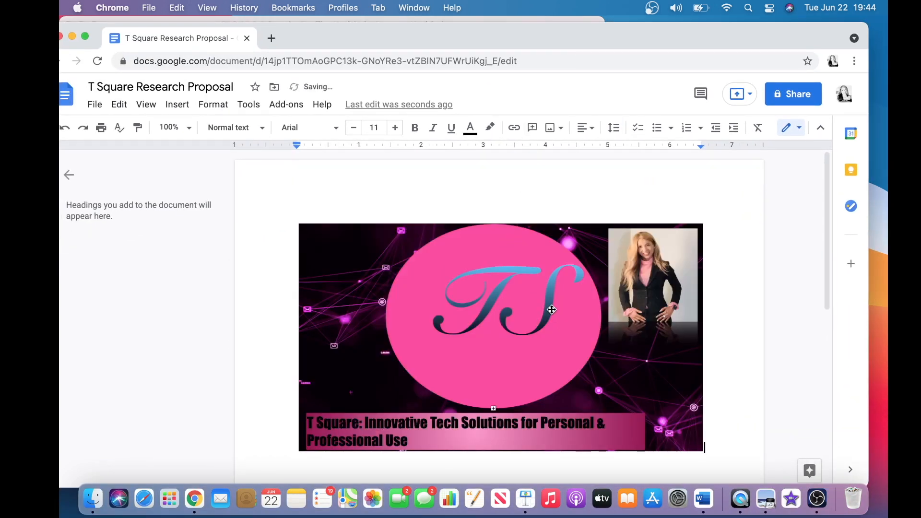
Resize the banner image to about 7.3 inches wide, reaching almost to the page's right edge, and start a new line below it.
click(571, 277)
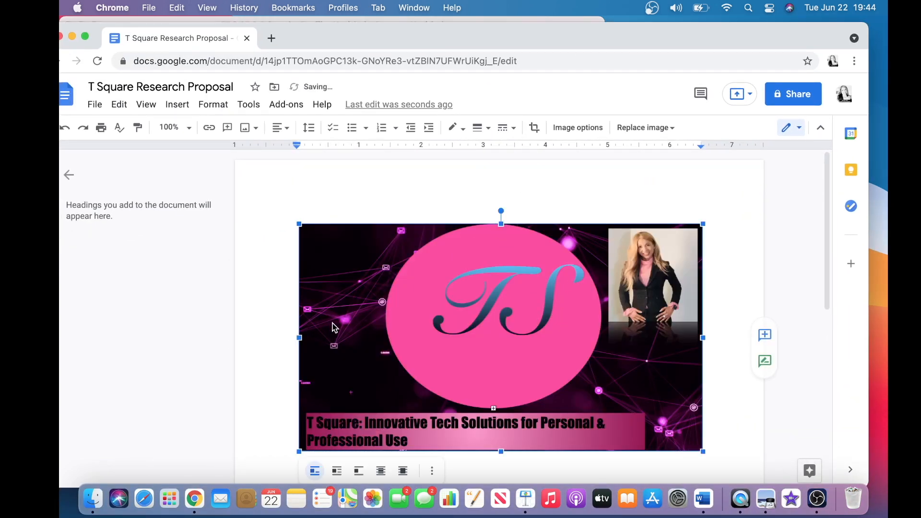
drag(300, 339, 337, 339)
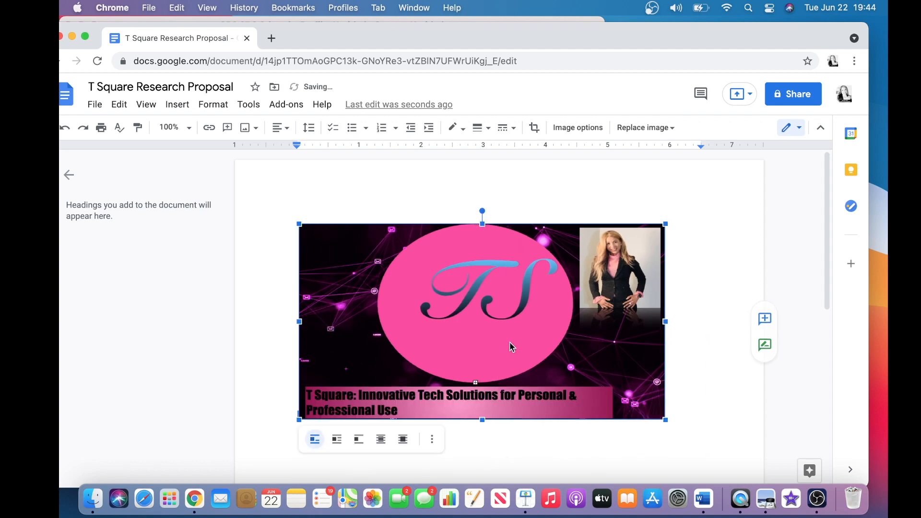
click(708, 309)
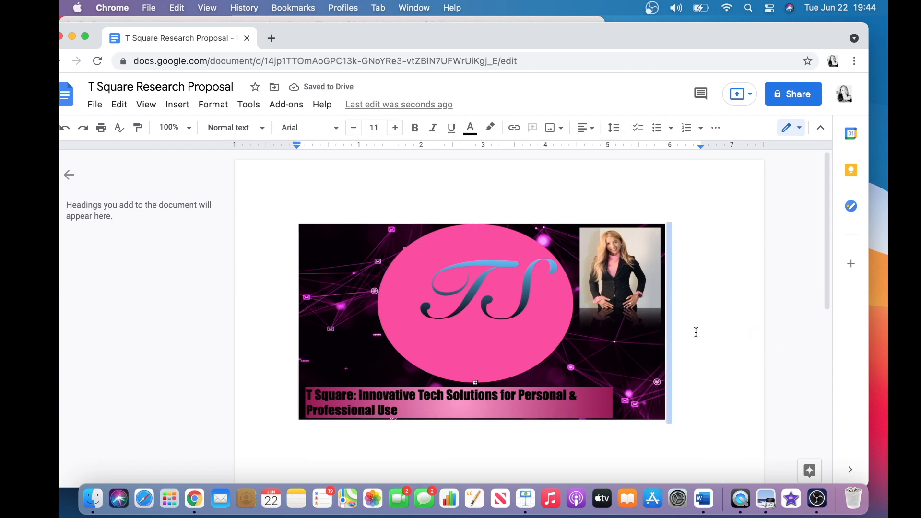
click(341, 341)
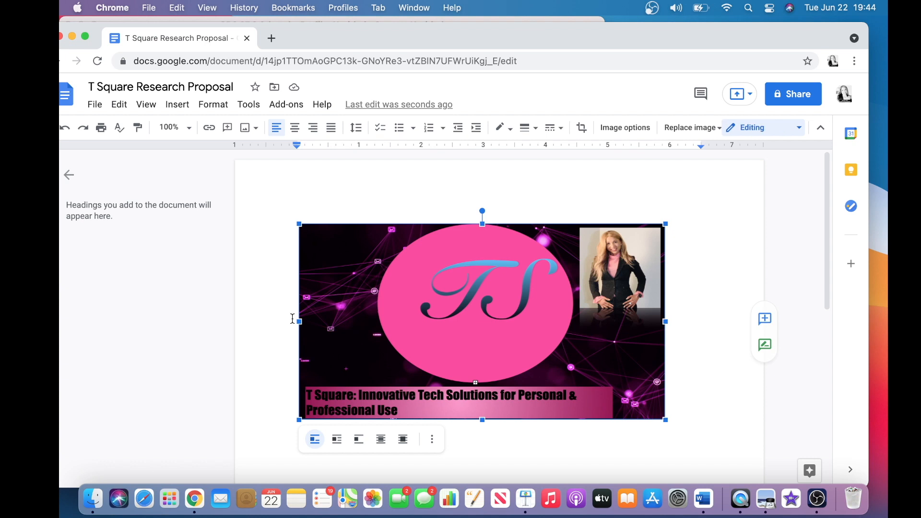
drag(261, 321, 242, 318)
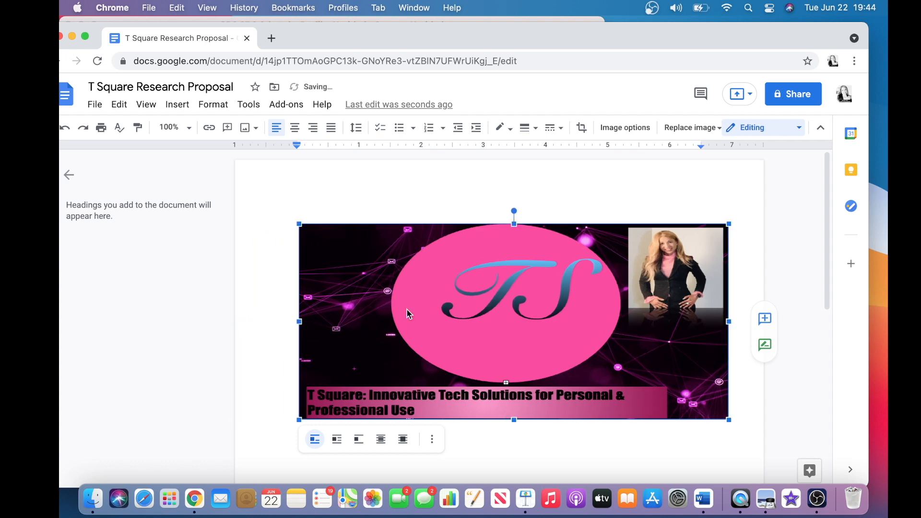
drag(729, 321, 763, 326)
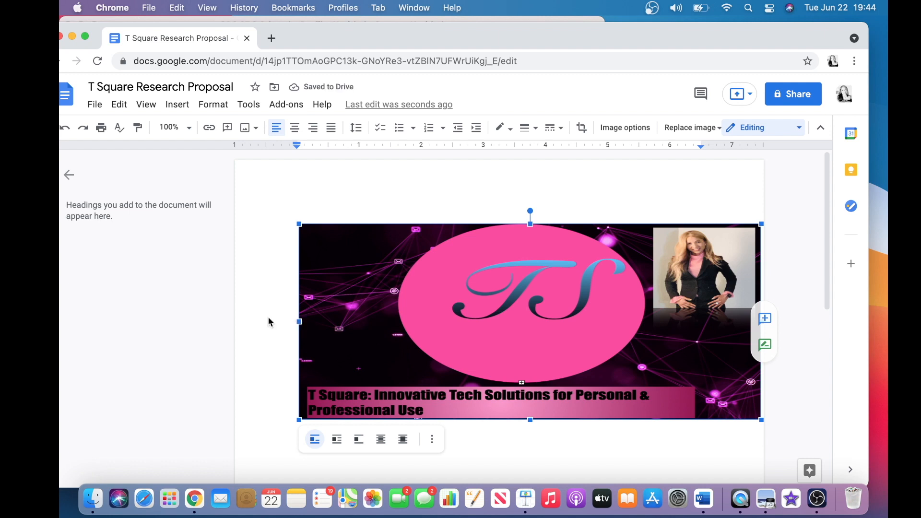
drag(269, 322, 240, 315)
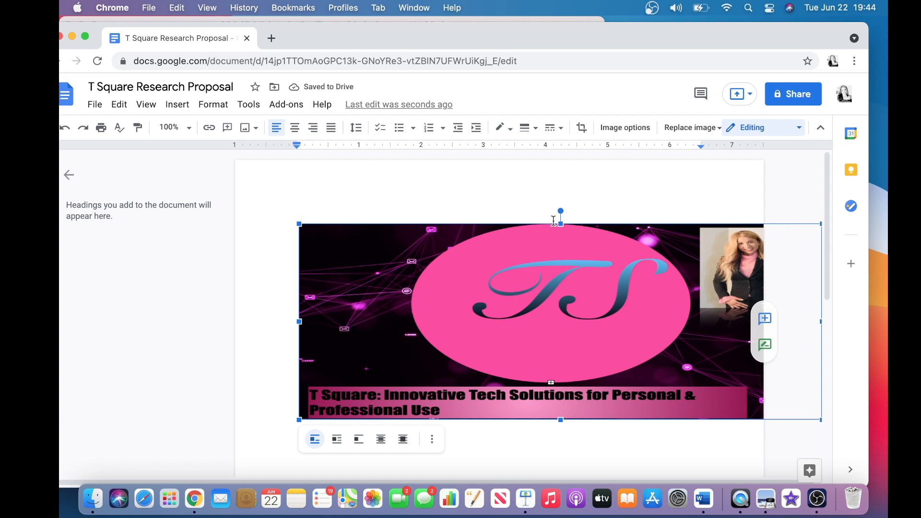
drag(555, 221, 571, 192)
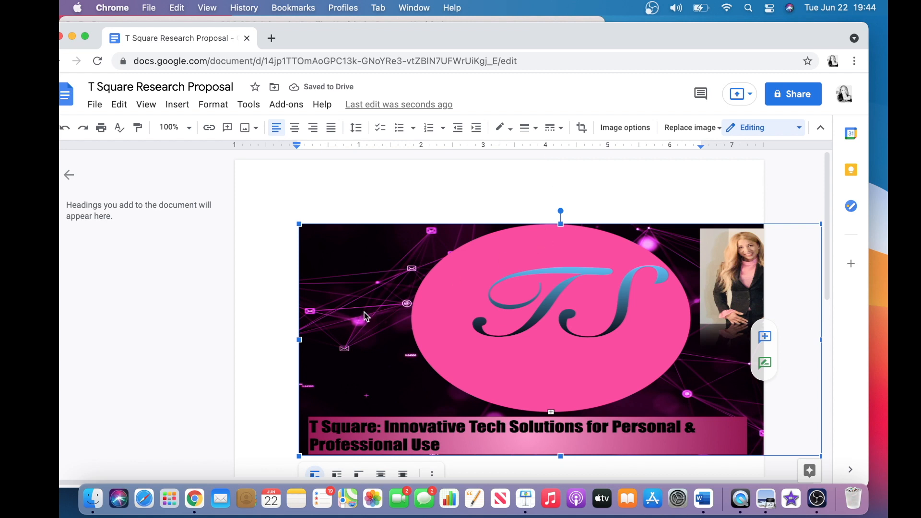
drag(299, 340, 372, 349)
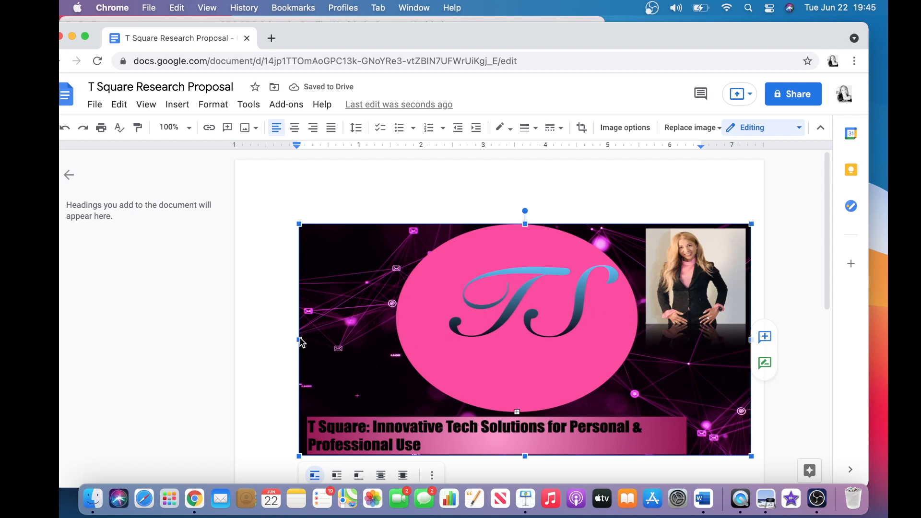
click(758, 453)
key(Return)
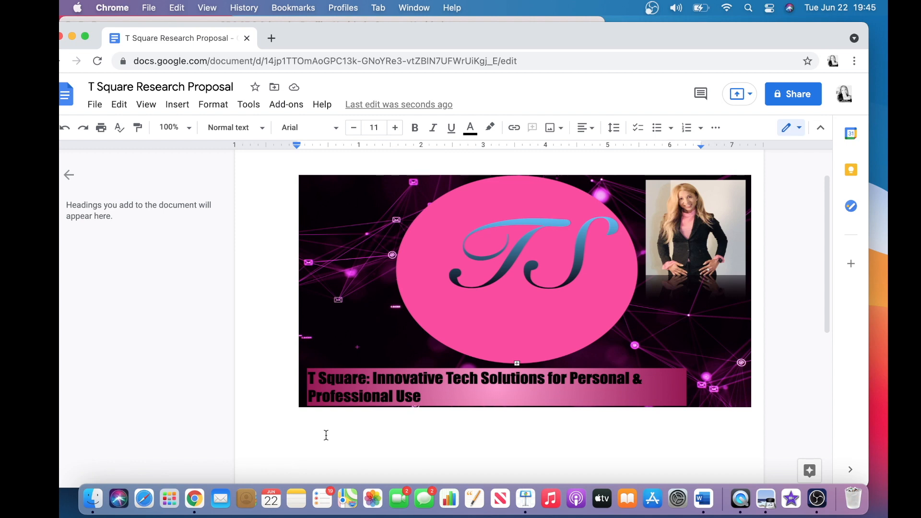
Enter the heading text T Square Market Research on the line below the banner image.
text(T)
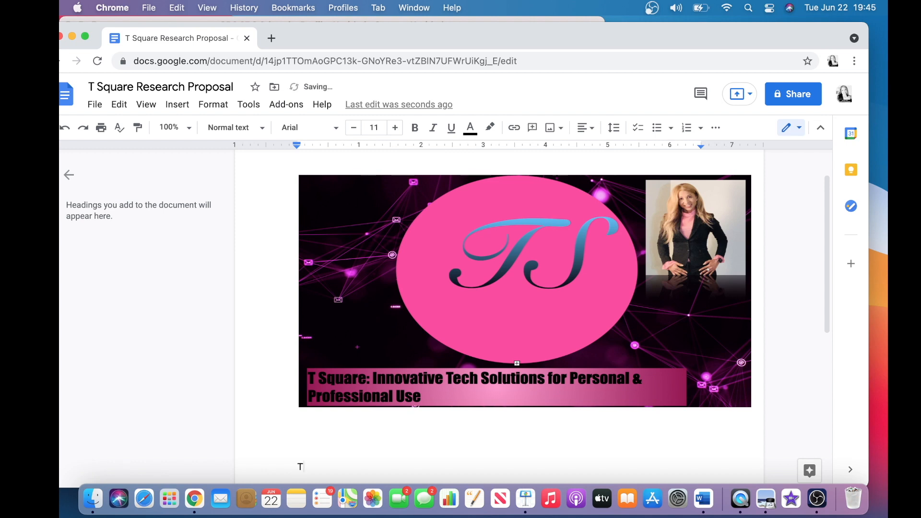
text( Square Research)
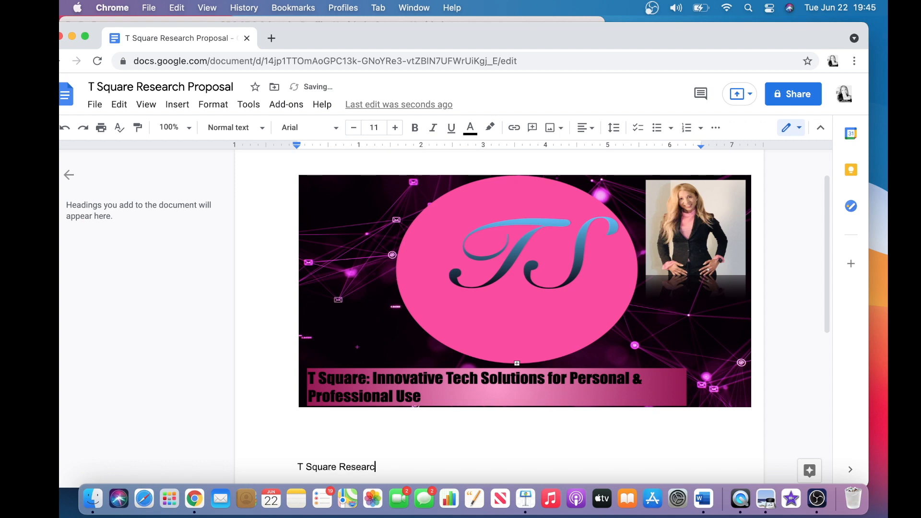
click(339, 468)
text(Marke)
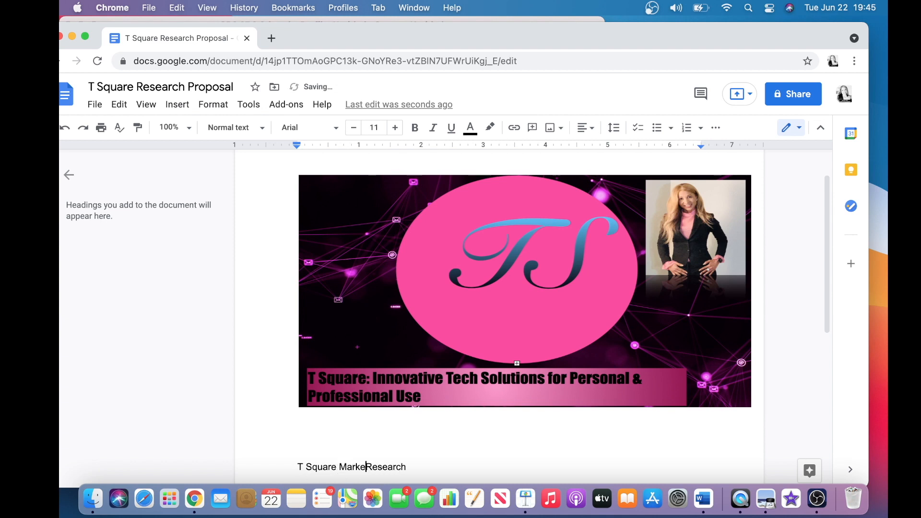
text(t)
Rename the document as T Square Market Research Proposal and add the word Proposal to the end of the heading below the banner.
click(138, 86)
text(Marke)
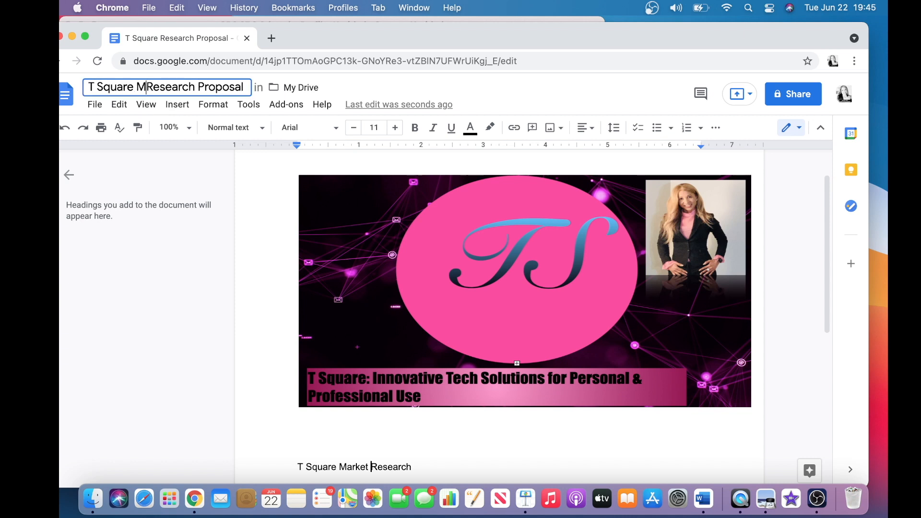
text(t)
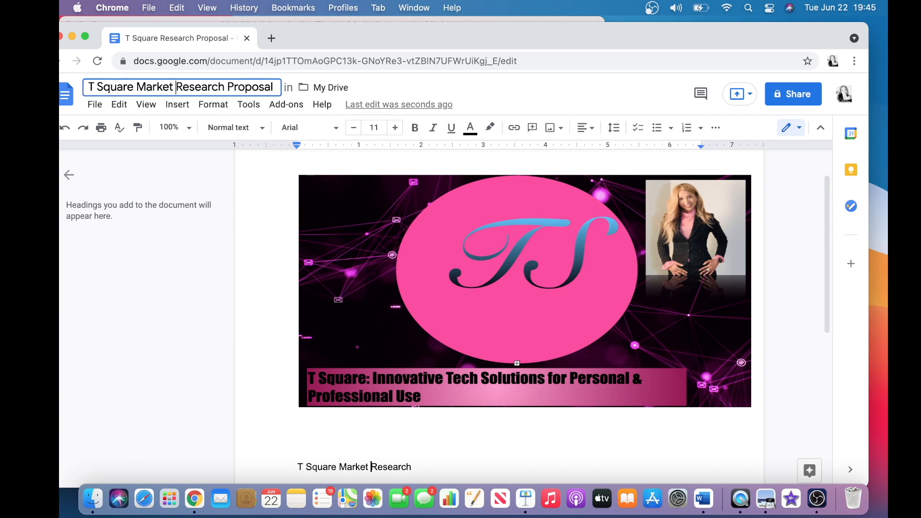
click(447, 464)
text(Proposal)
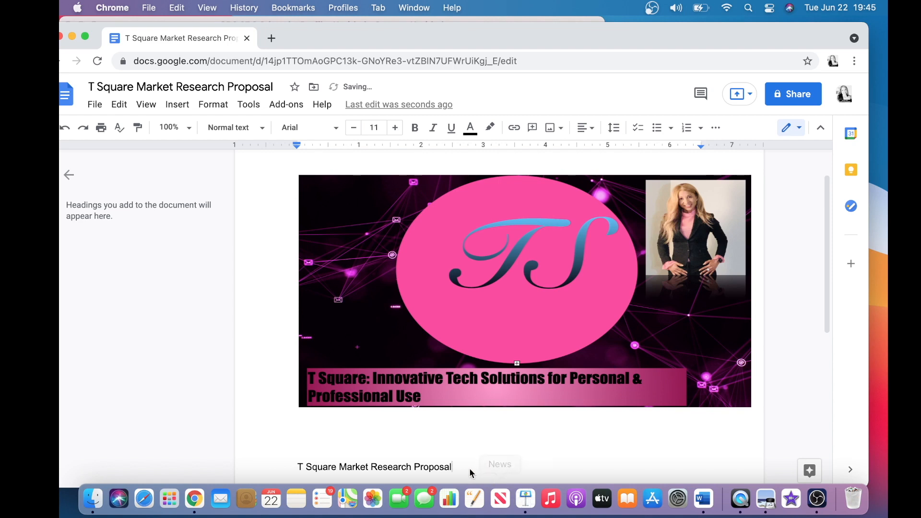
drag(463, 469, 400, 461)
triple_click(400, 461)
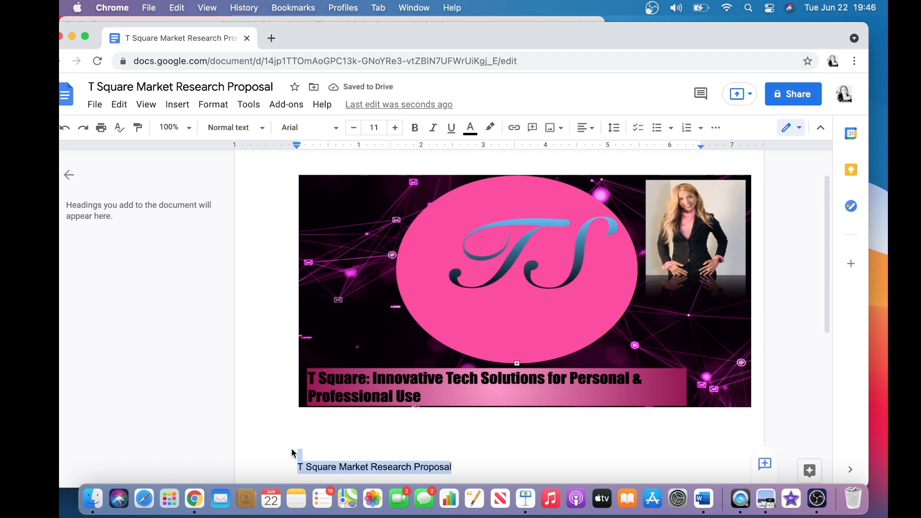
click(459, 464)
click(289, 465)
key(Return)
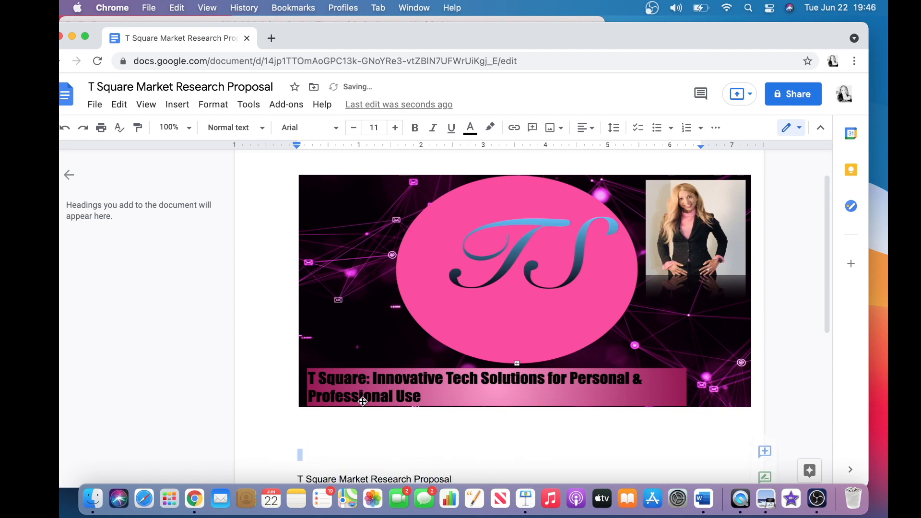
key(BackSpace)
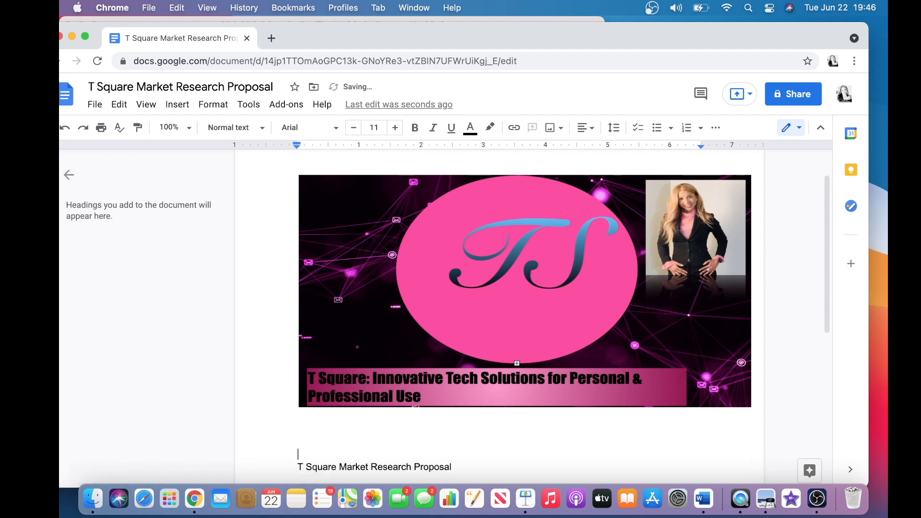
Format the T Square Market Research Proposal heading in the Impact font at size 18.
click(453, 467)
shift+click(303, 468)
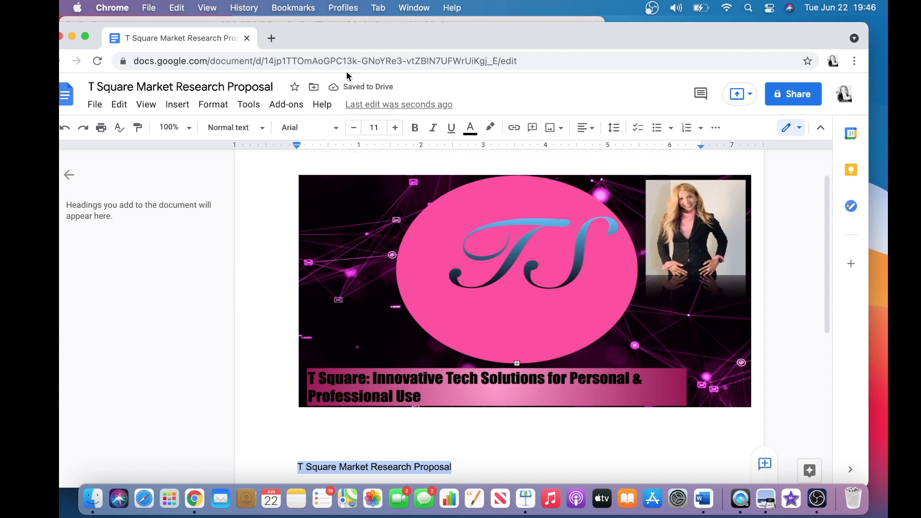
click(378, 127)
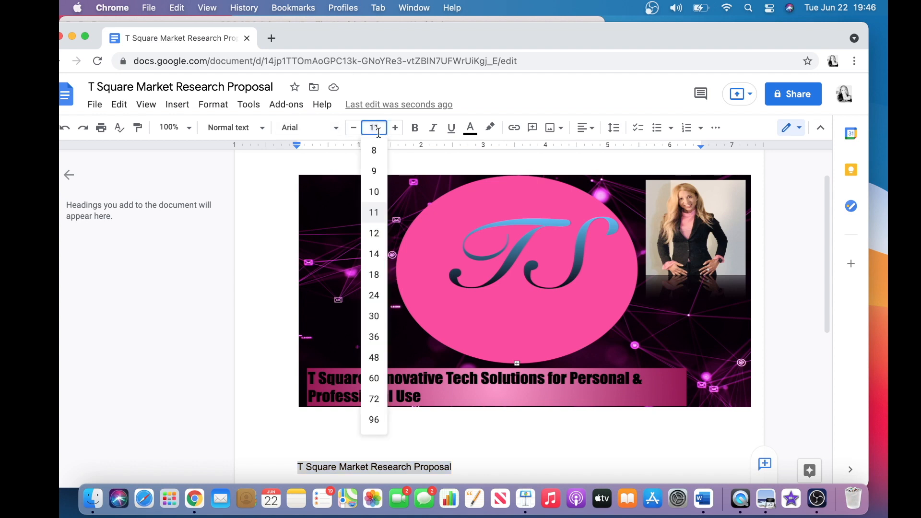
click(372, 275)
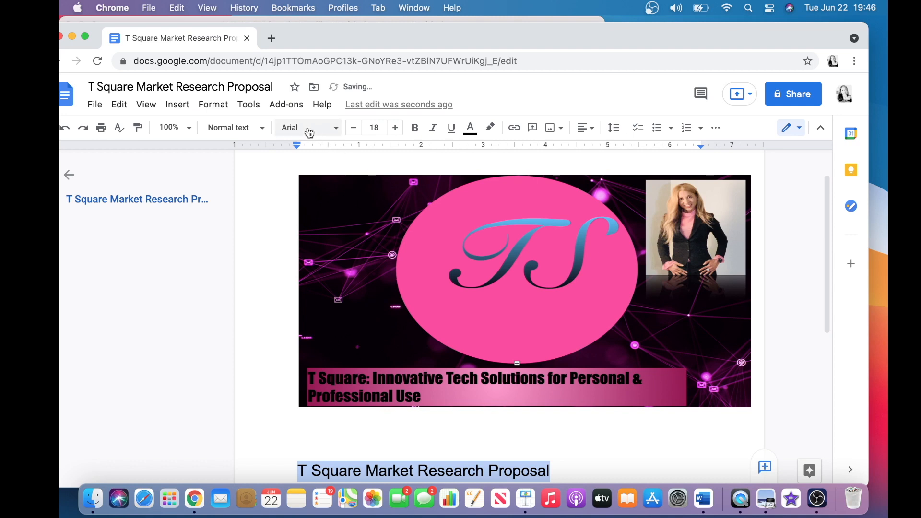
click(339, 133)
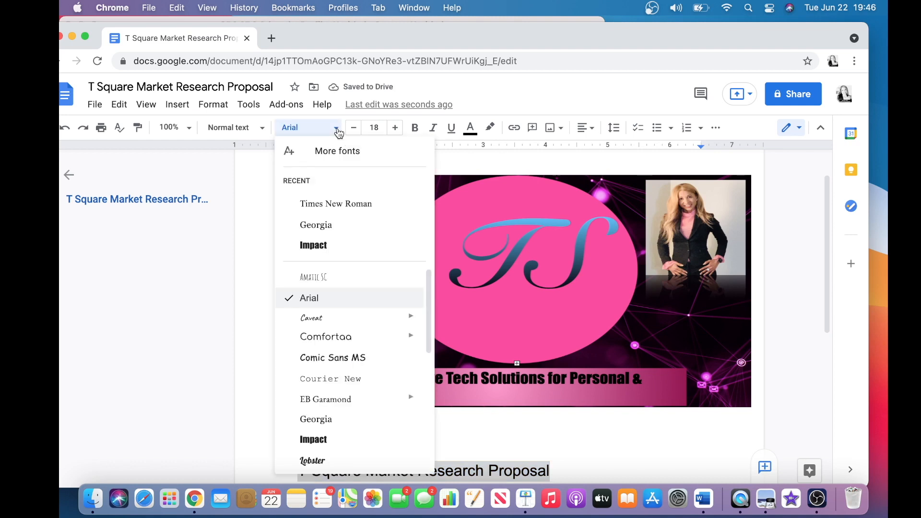
click(336, 246)
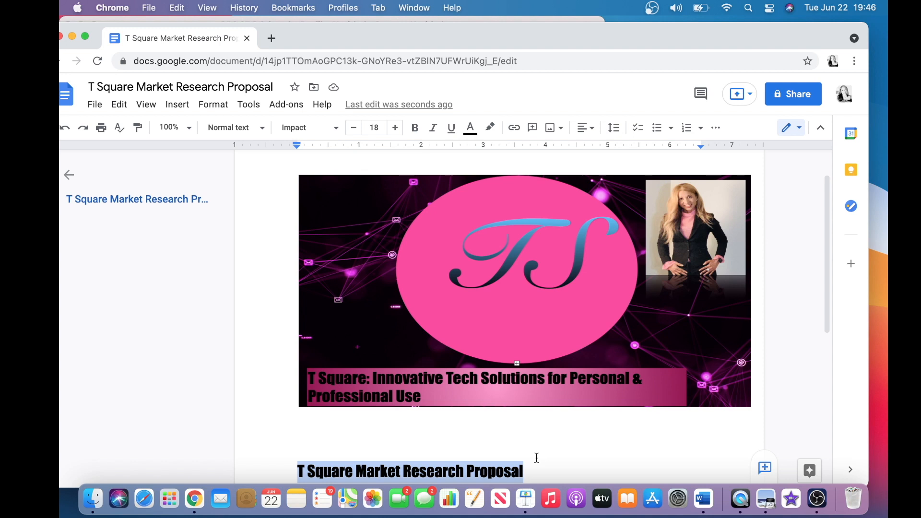
Add blank lines below the heading and put the prefix RE: in front of its text.
click(552, 470)
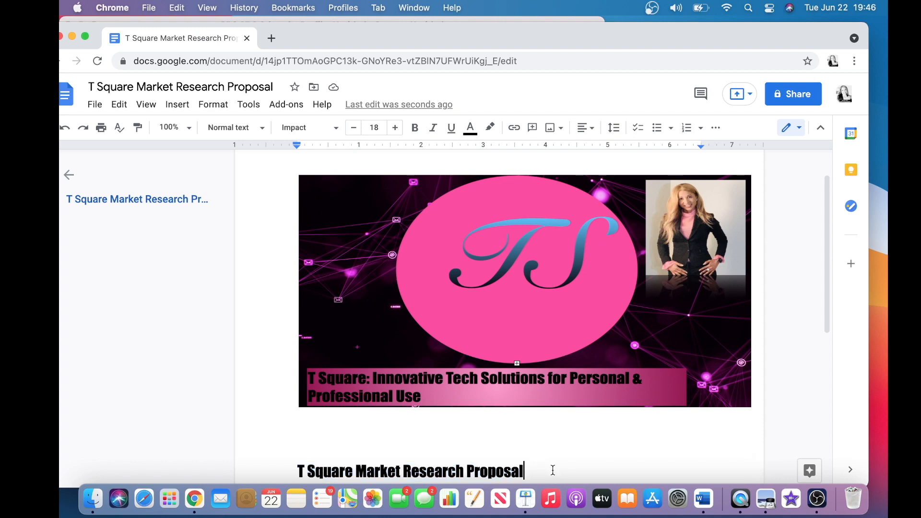
key(Return)
key(Return)
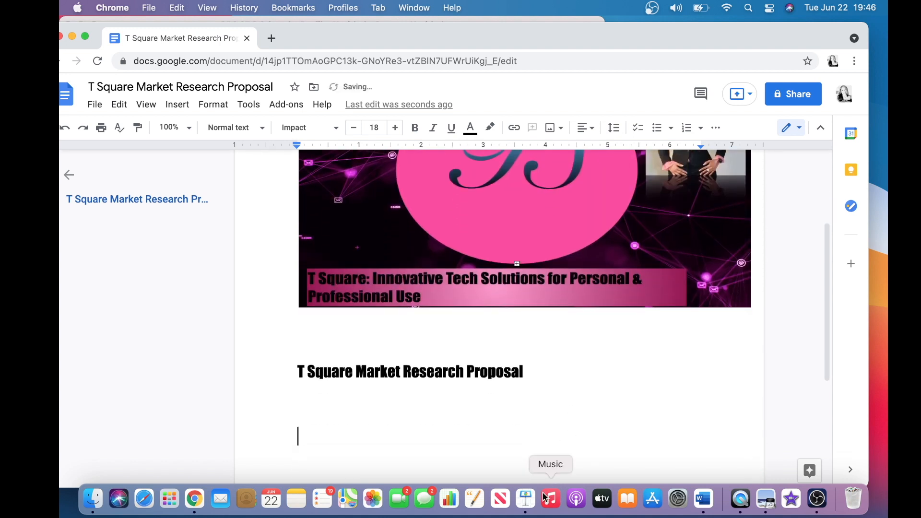
click(296, 376)
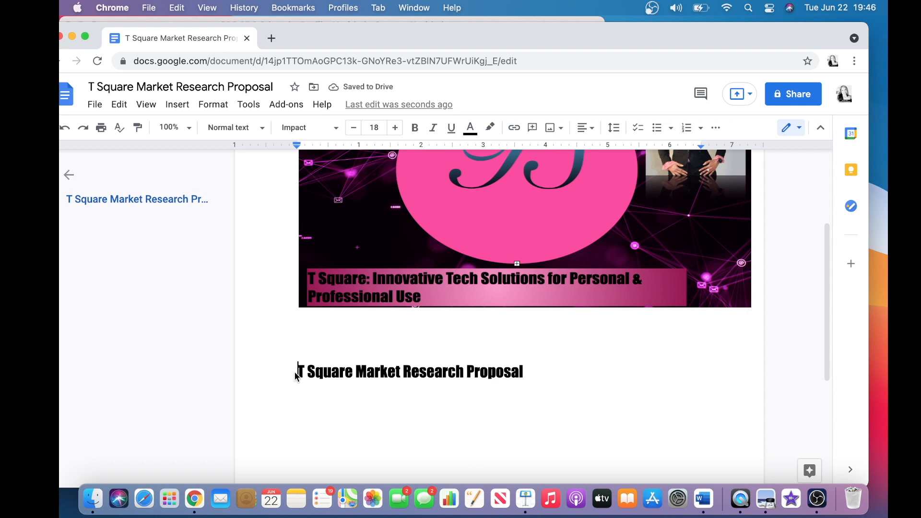
text(RE:)
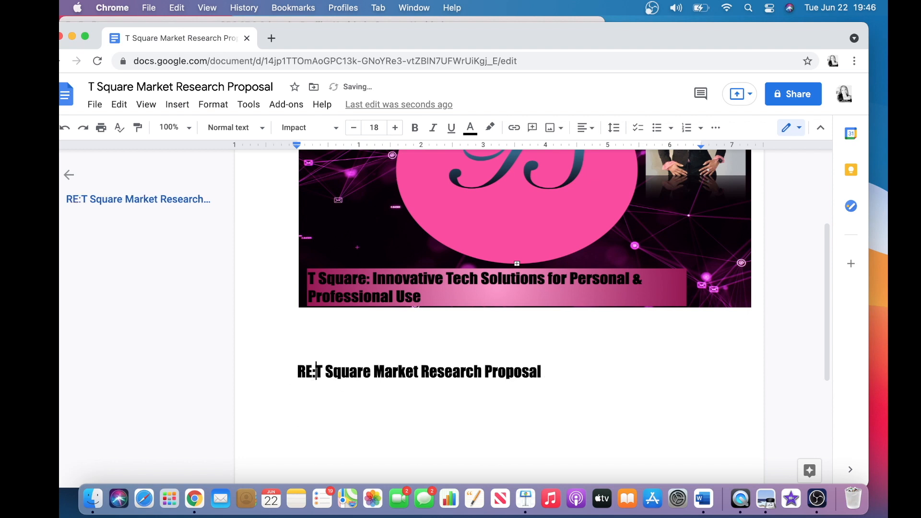
double_click(565, 377)
key(Return)
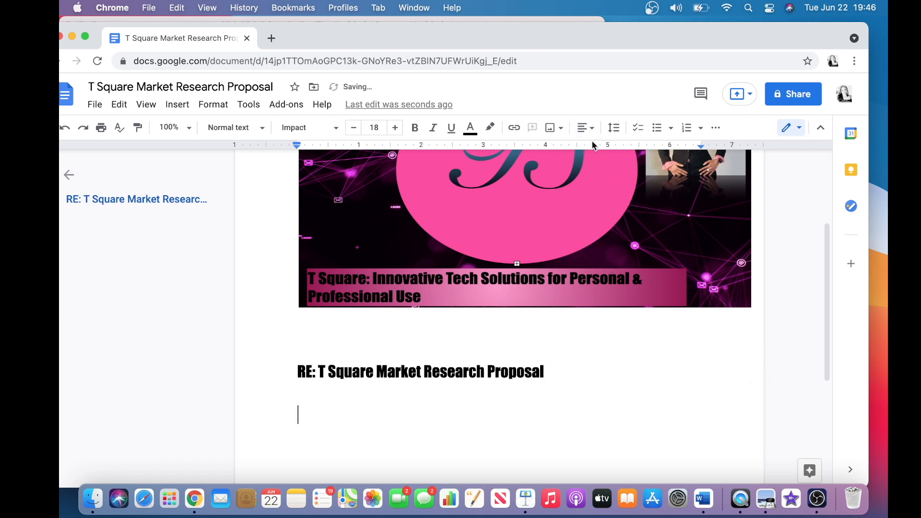
Start an arrow-style bulleted list below the heading with Executive Summary as its first item.
click(671, 134)
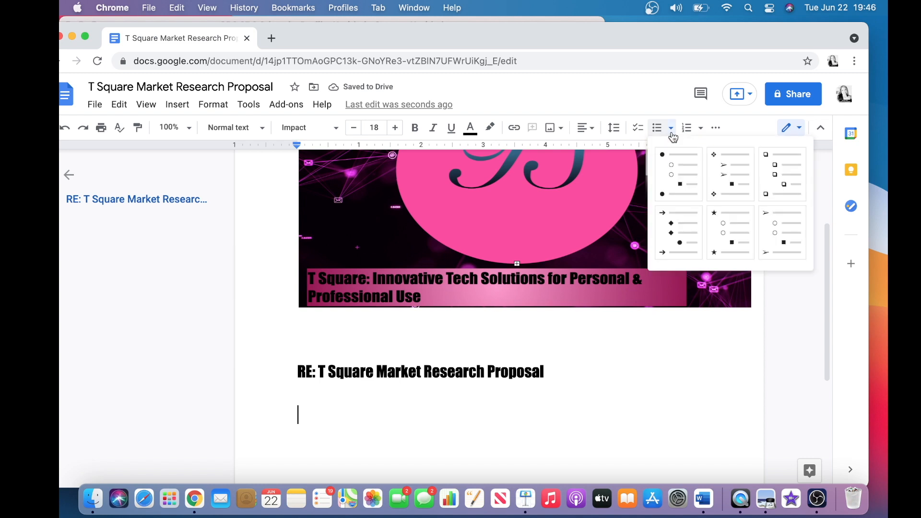
click(668, 218)
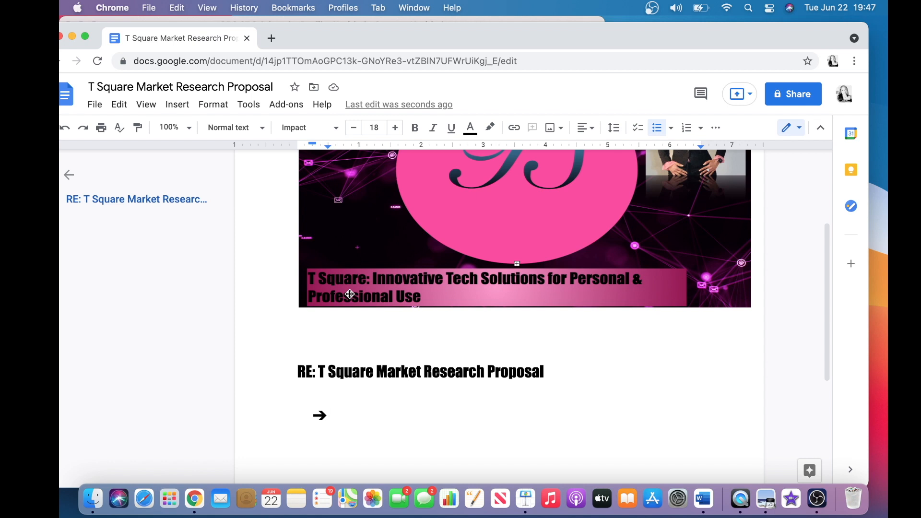
text(Exe)
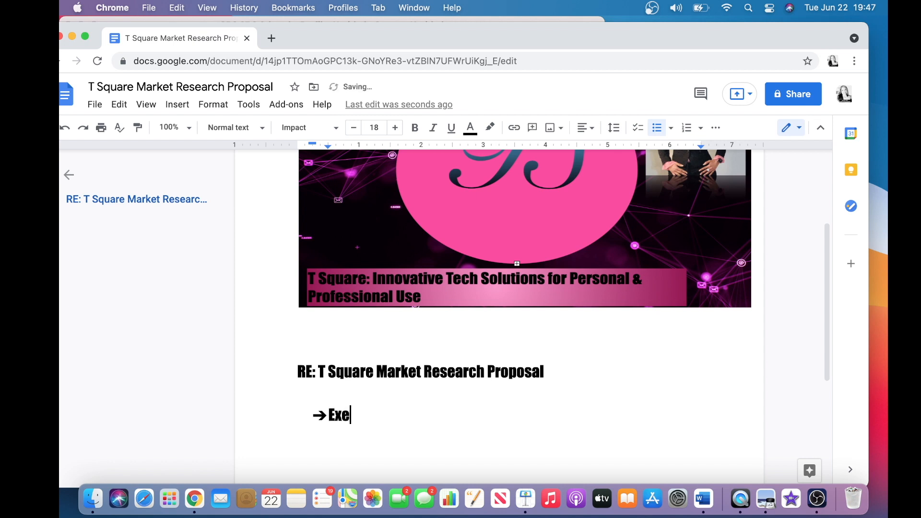
text(cutive SUm)
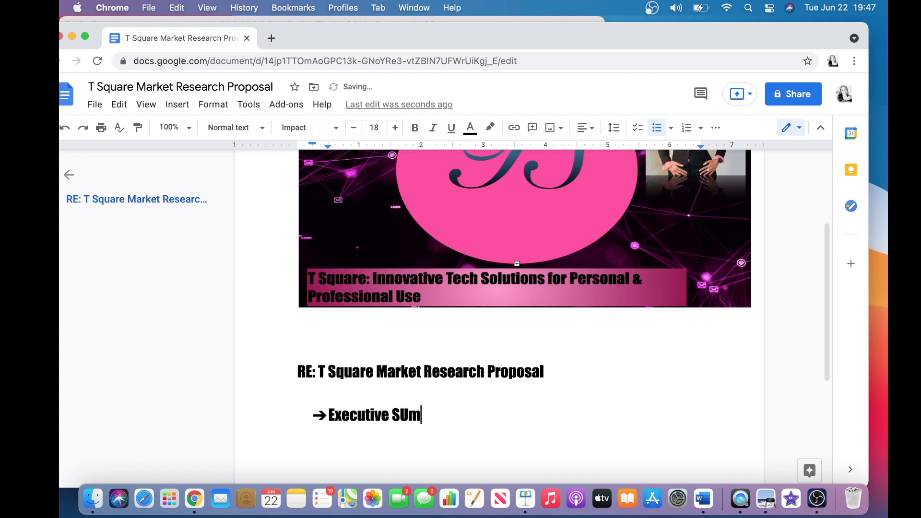
key(BackSpace)
key(BackSpace)
text(ummary)
key(Return)
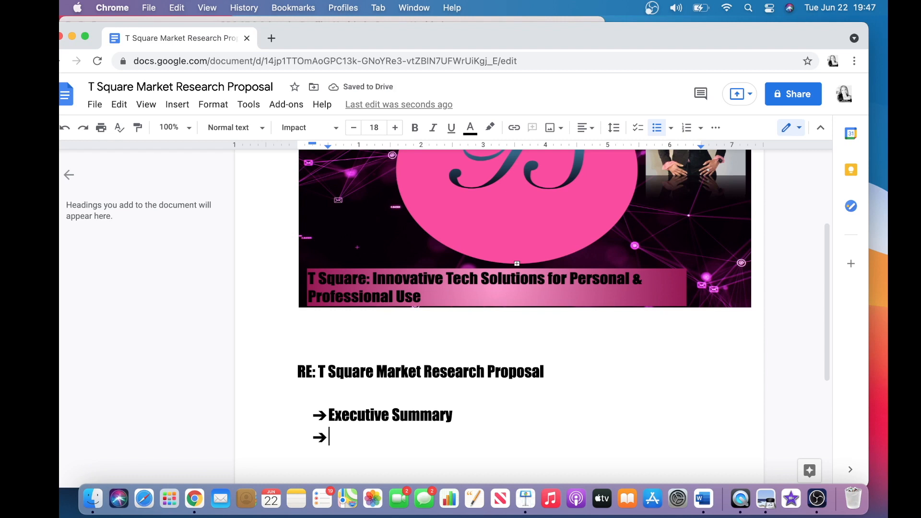
Add Market Segmentation and Demographics as the next items of the arrow list.
text(Market )
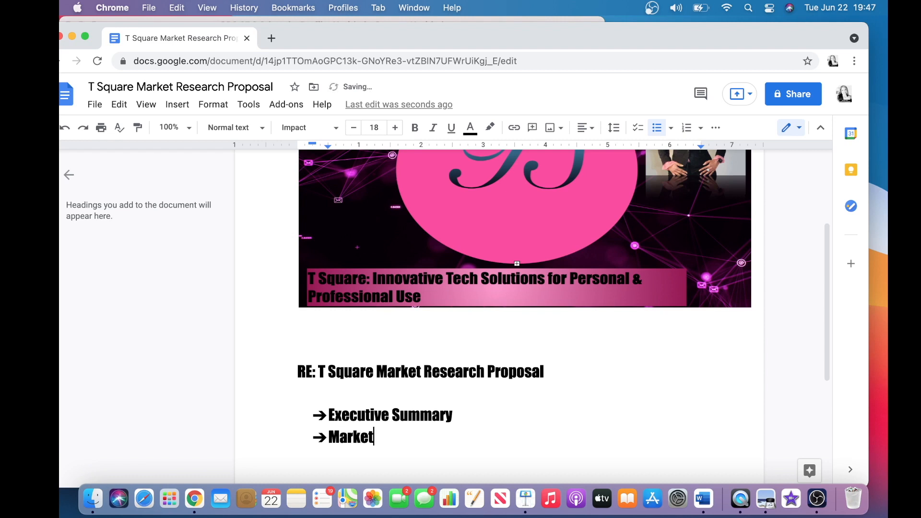
text(Segment)
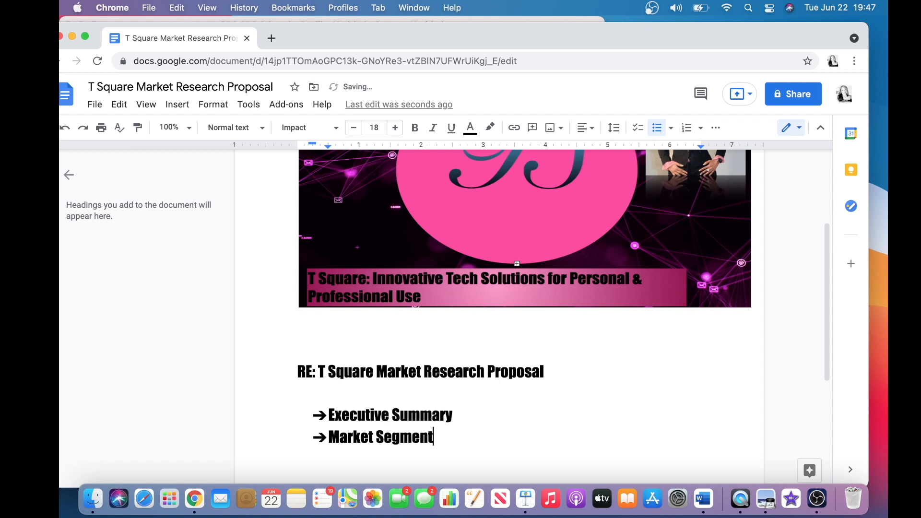
text(ation)
key(Return)
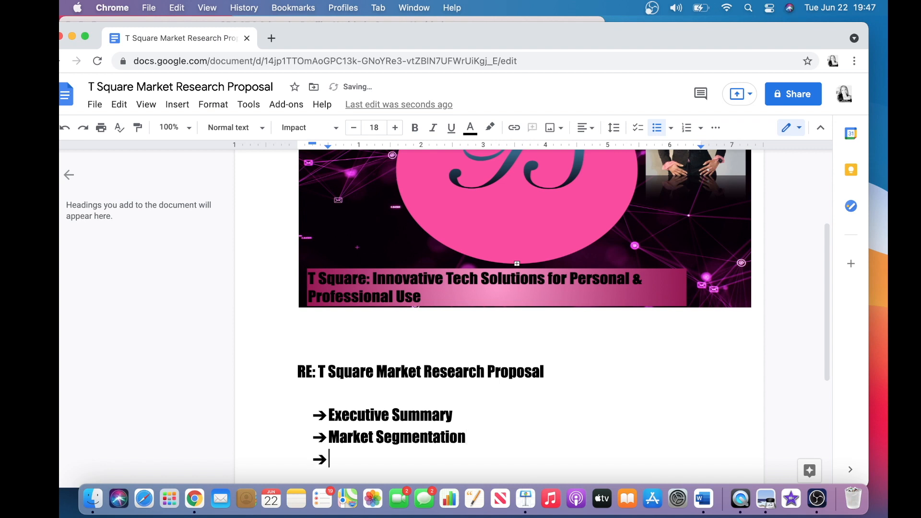
text(Demographic)
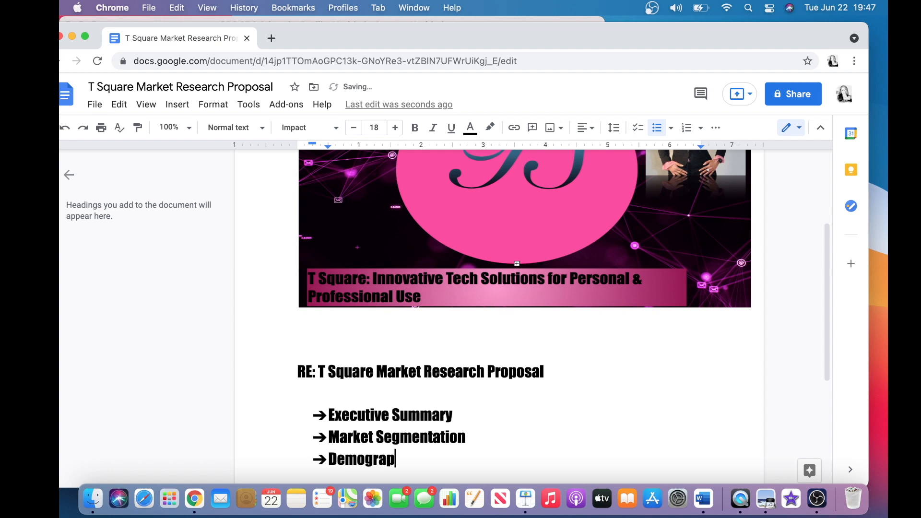
key(BackSpace)
key(BackSpace)
key(BackSpace)
text(hics)
key(Return)
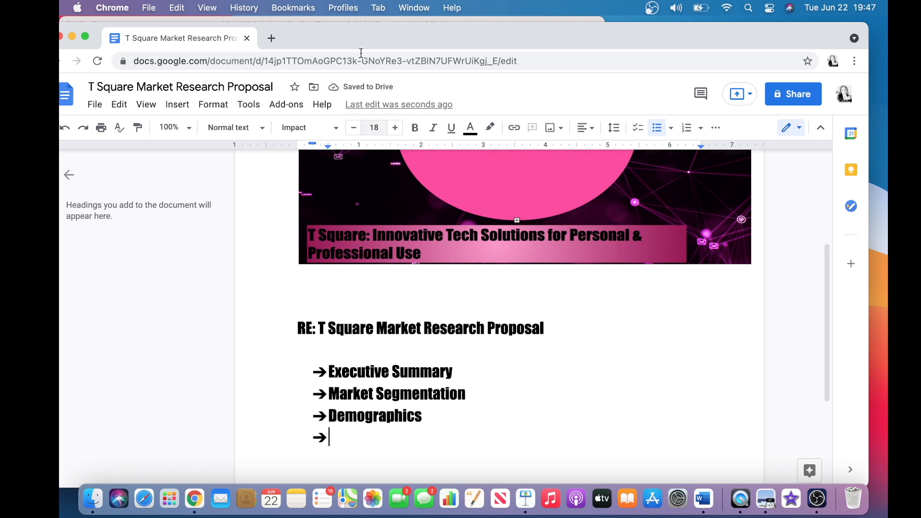
Move the browser window fully into view and add the list items Market Size and Market Cap.
drag(355, 40, 357, 37)
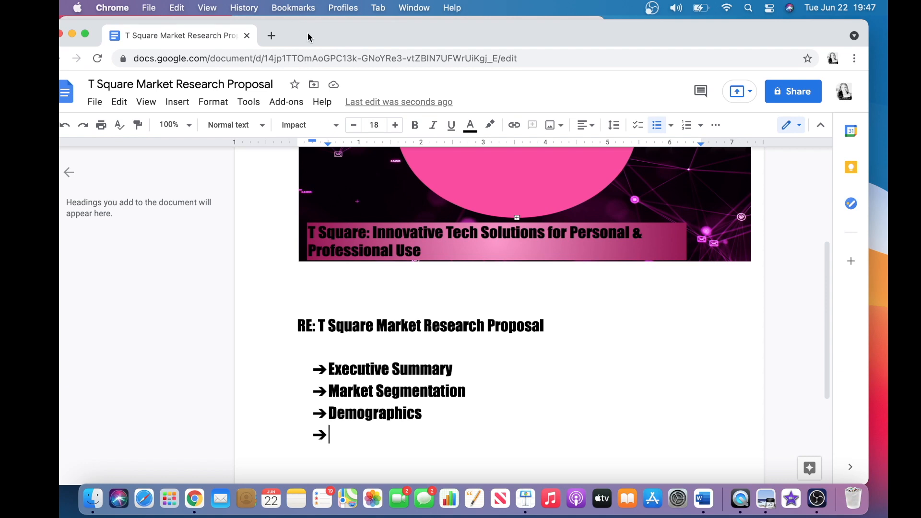
drag(294, 30, 325, 26)
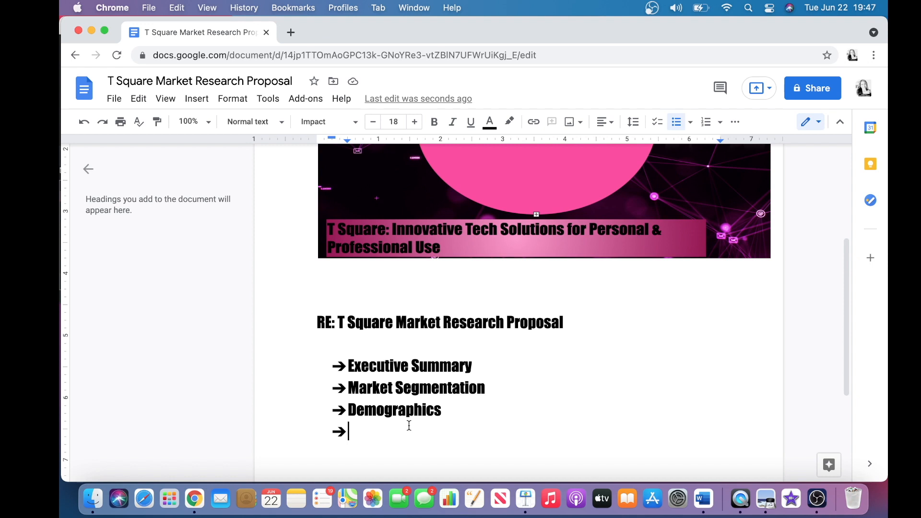
text(Mar)
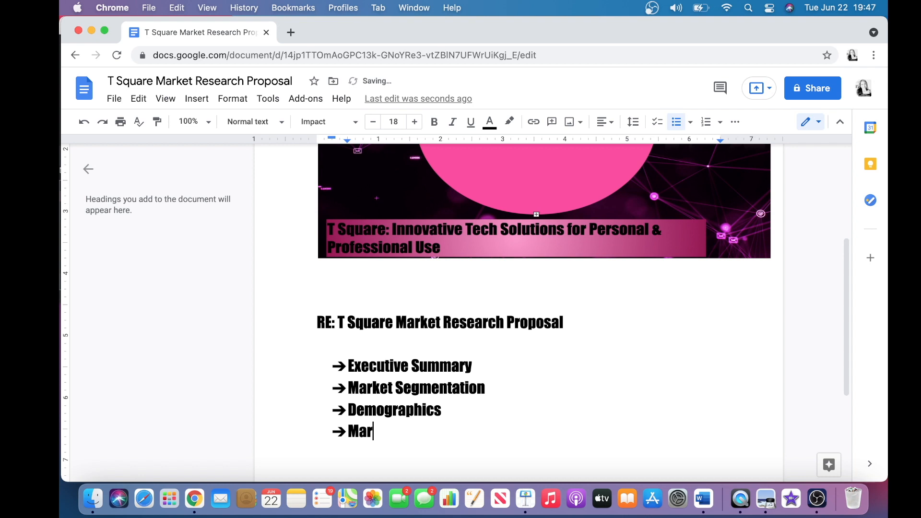
text(ket Size)
key(Return)
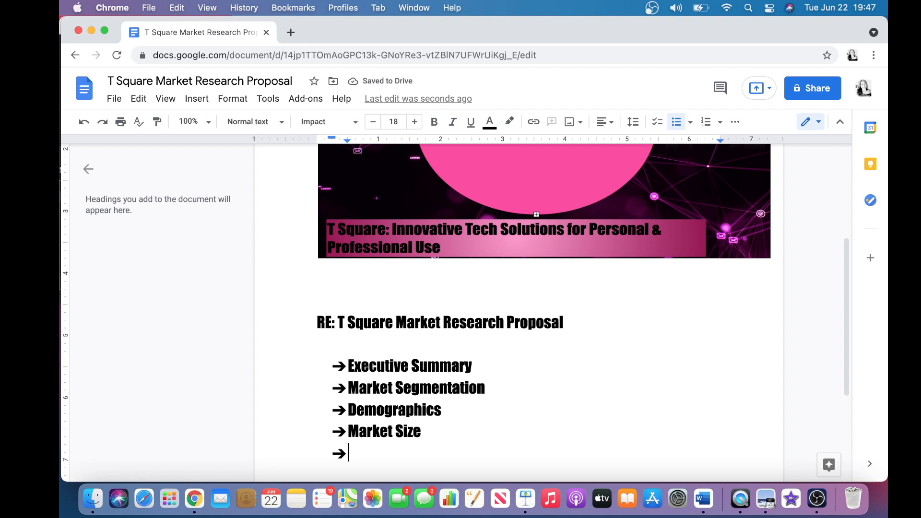
text(Mar)
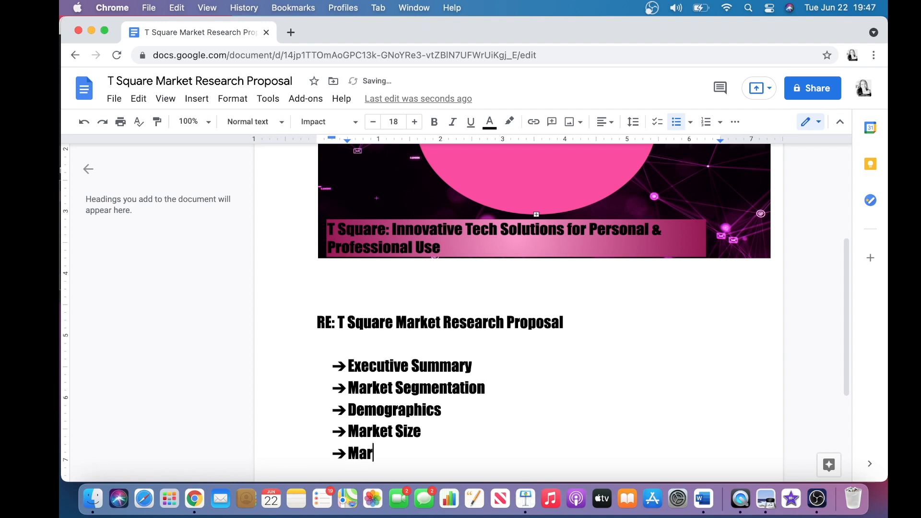
text(ket Cap)
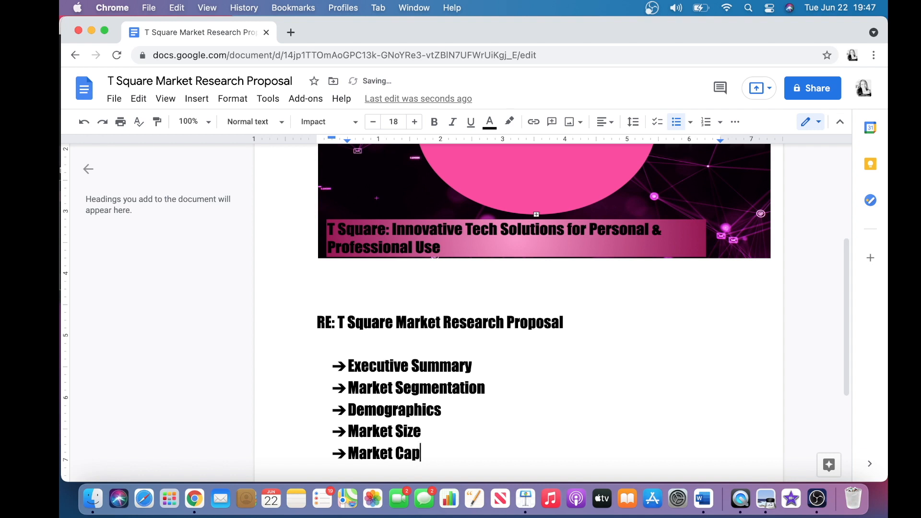
Finish the Market Cap item and add Financial Analysis as the next item of the arrow list.
key(BackSpace)
key(BackSpace)
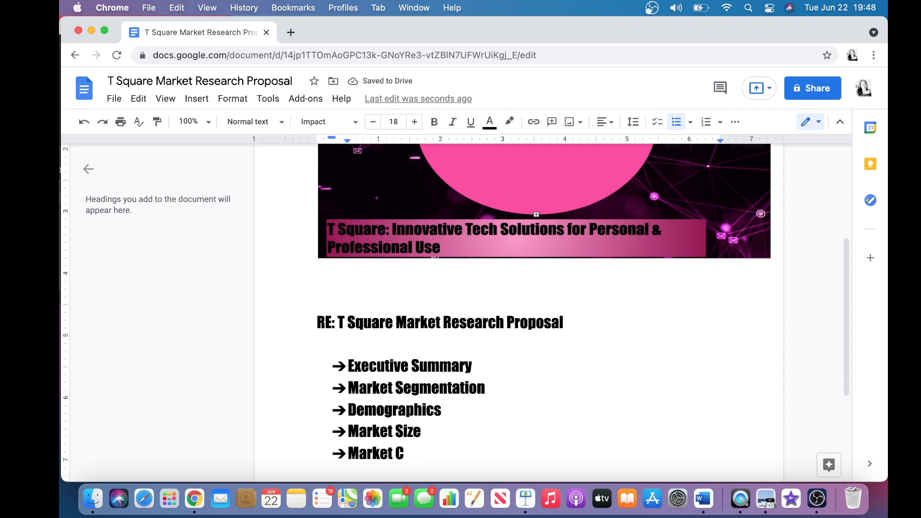
text(ap)
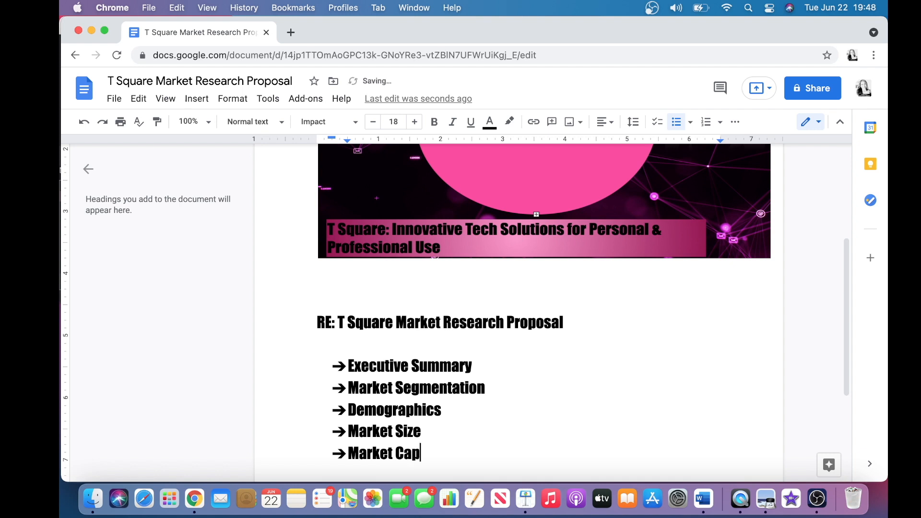
key(Return)
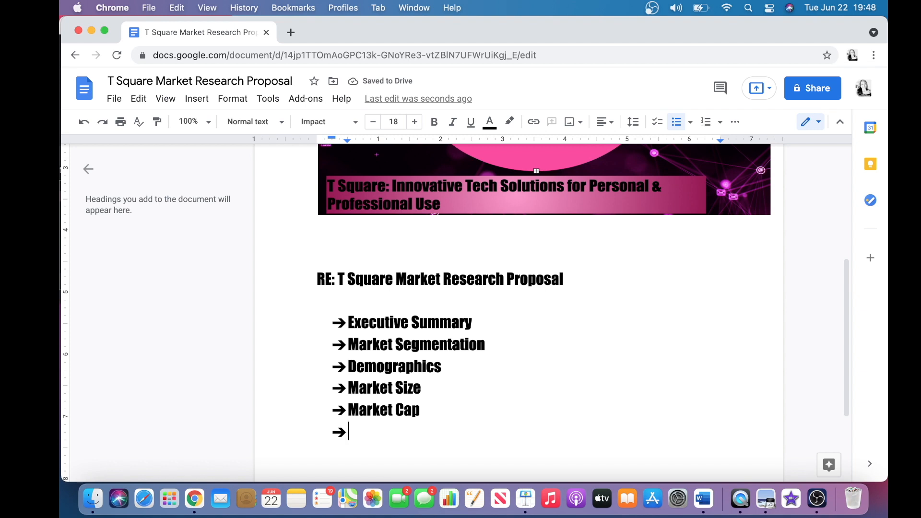
text(Financial )
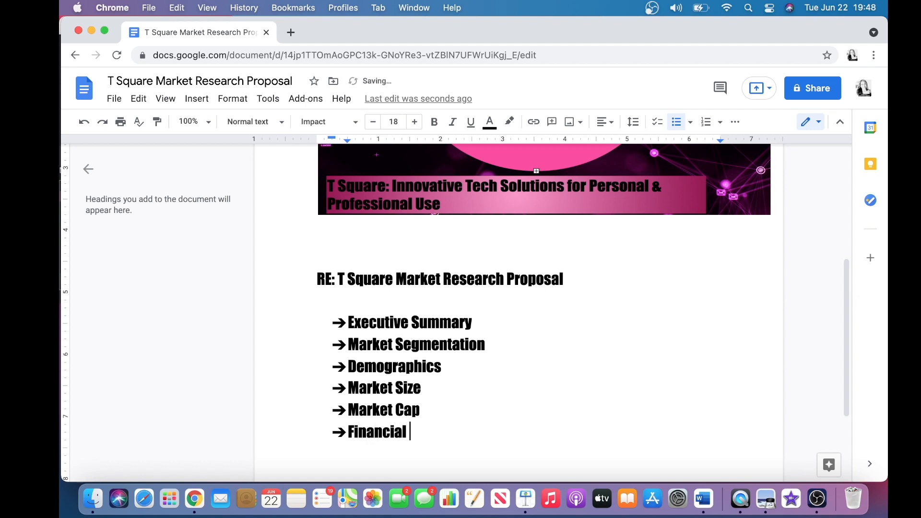
text(Analyis)
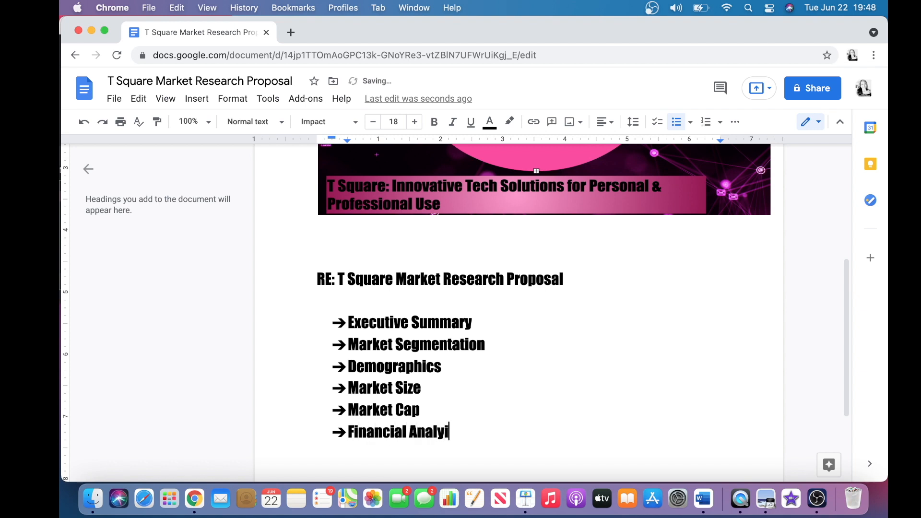
key(BackSpace)
key(BackSpace)
text(sis)
Add Threats / Barriers as the next item of the arrow list, below Financial Analysis.
key(Return)
text(Th)
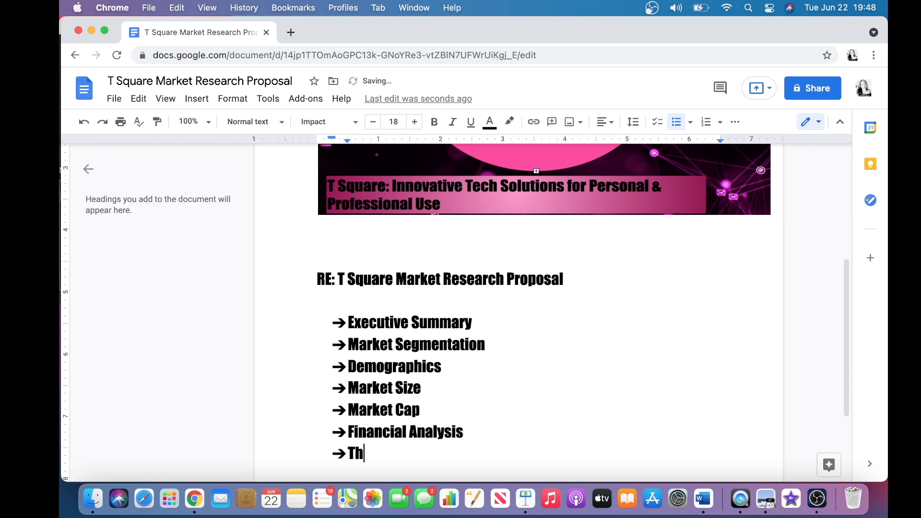
text(reats / Oppor)
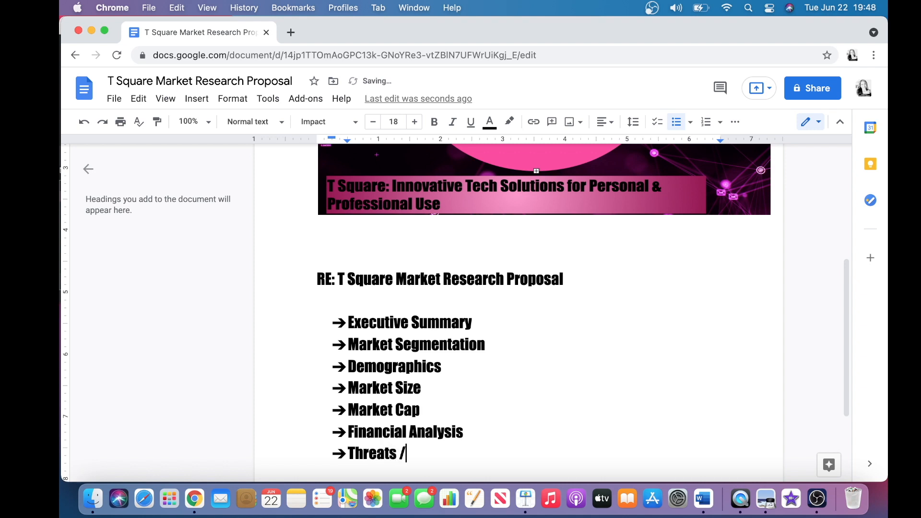
key(BackSpace)
key(BackSpace)
key(BackSpace)
key(BackSpace)
key(BackSpace)
text(Barries)
key(BackSpace)
text(reats)
key(BackSpace)
text(s)
Add Conclusion as the last item of the arrow list.
key(Return)
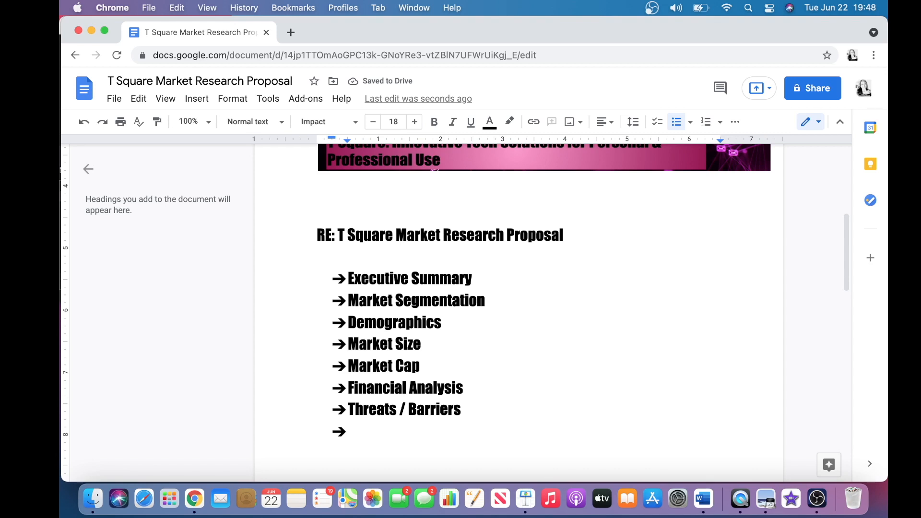
text(Conc)
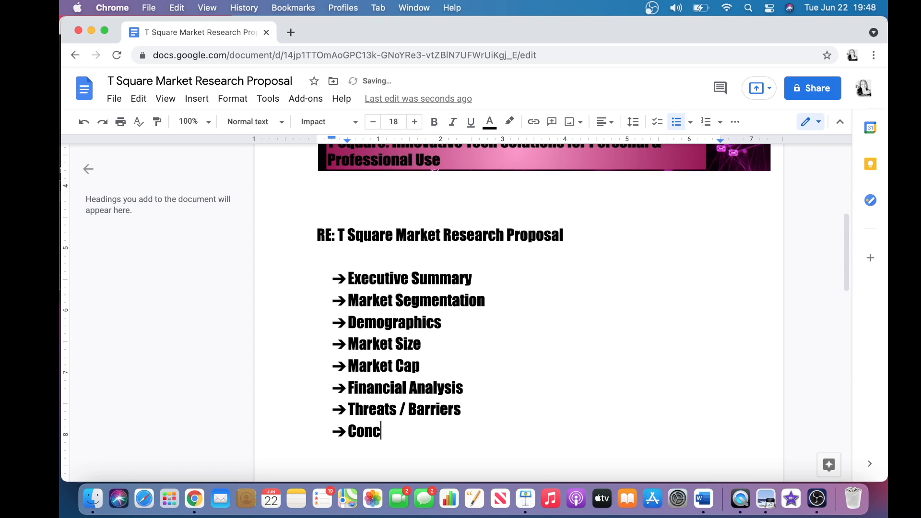
text(lusion)
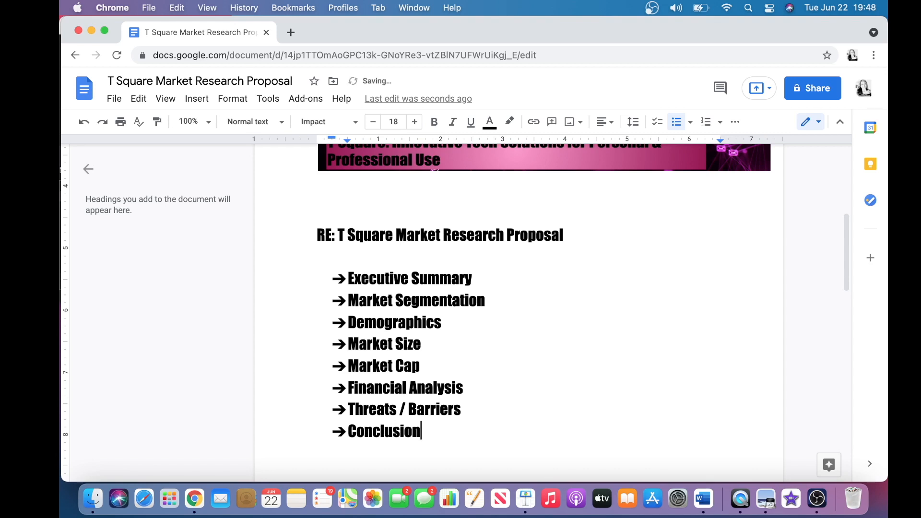
Add an indented sub-item reading Age Group:18-44 beneath the Demographics item.
double_click(446, 326)
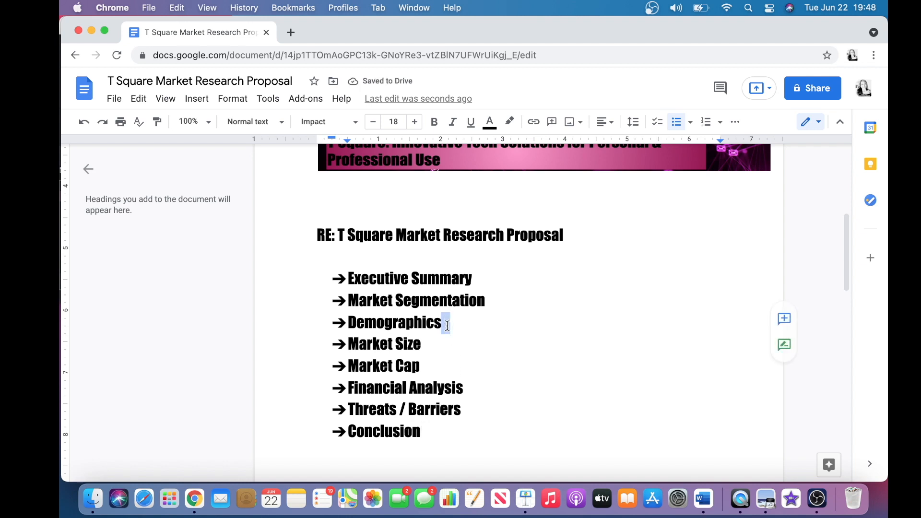
key(BackSpace)
key(Return)
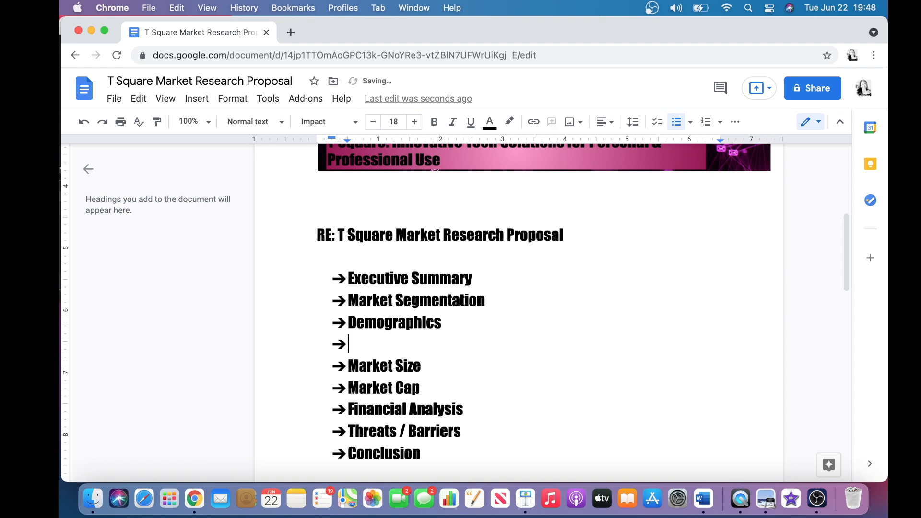
key(Tab)
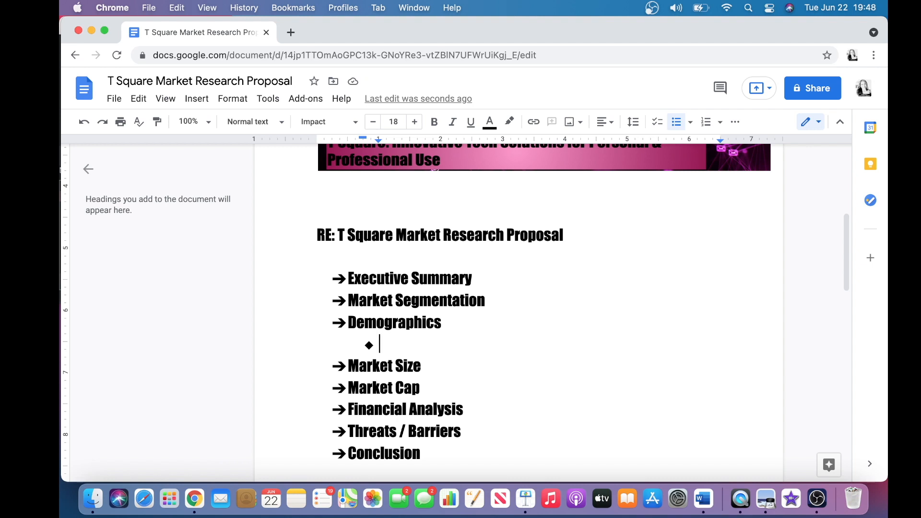
text(Age)
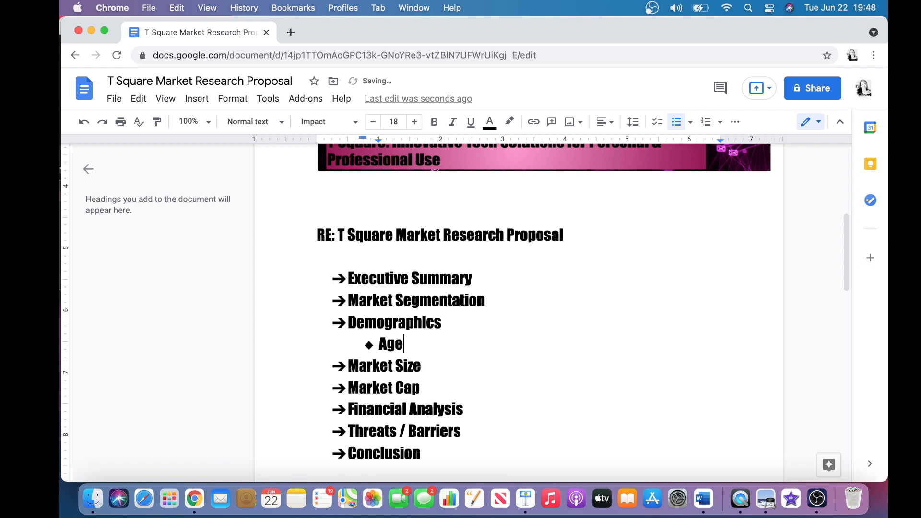
text( Group)
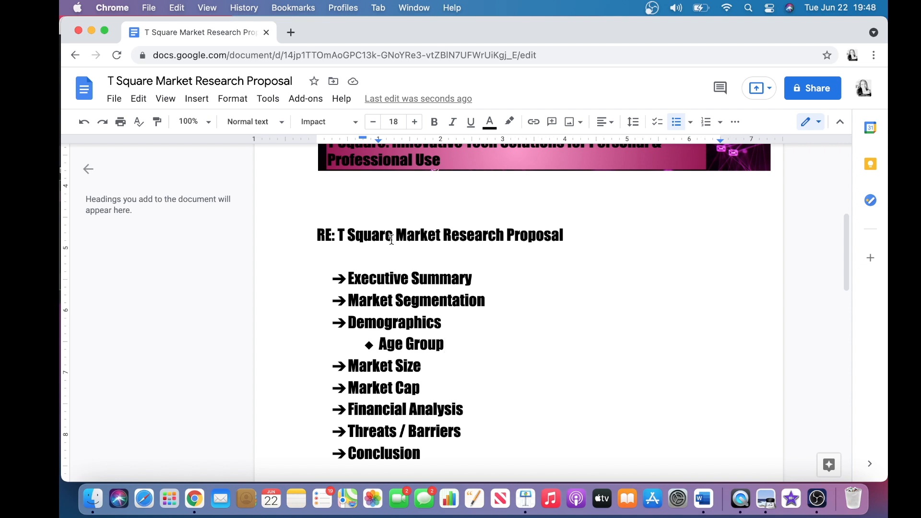
key(Return)
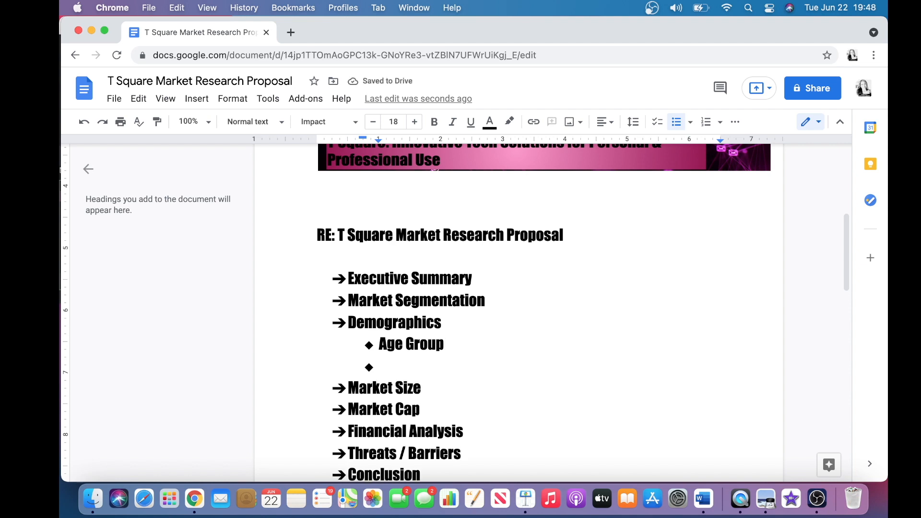
click(457, 344)
text(:18-44)
Add Tastes and Shopping Habits as further sub-items under Demographics.
click(389, 366)
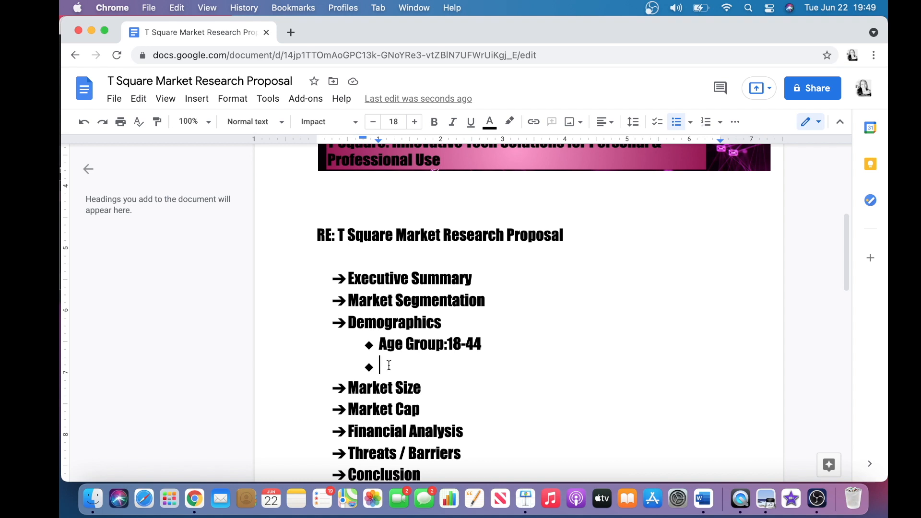
text(S)
key(BackSpace)
text(Tastes)
key(Return)
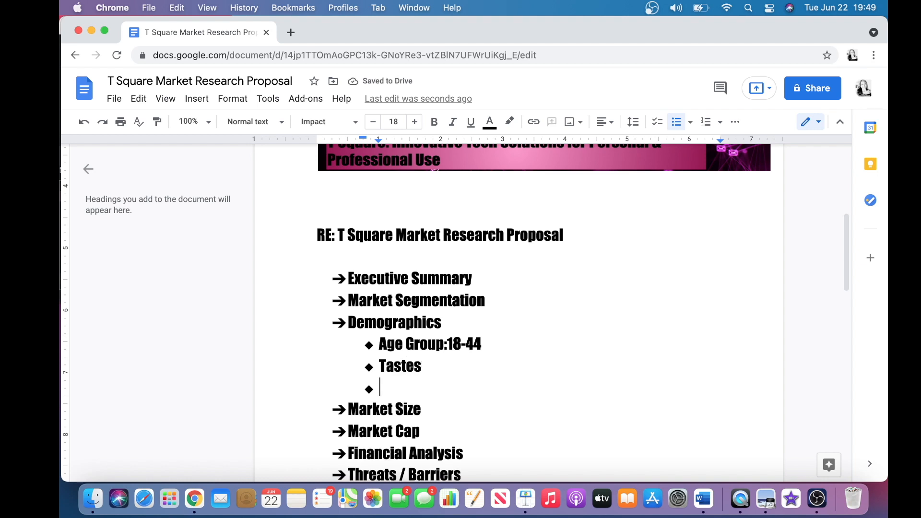
text(Shopping )
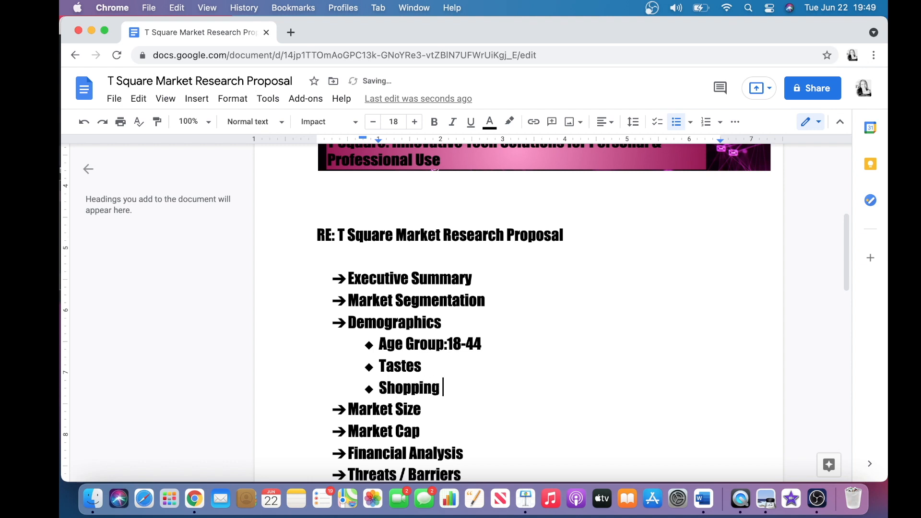
text(Habits)
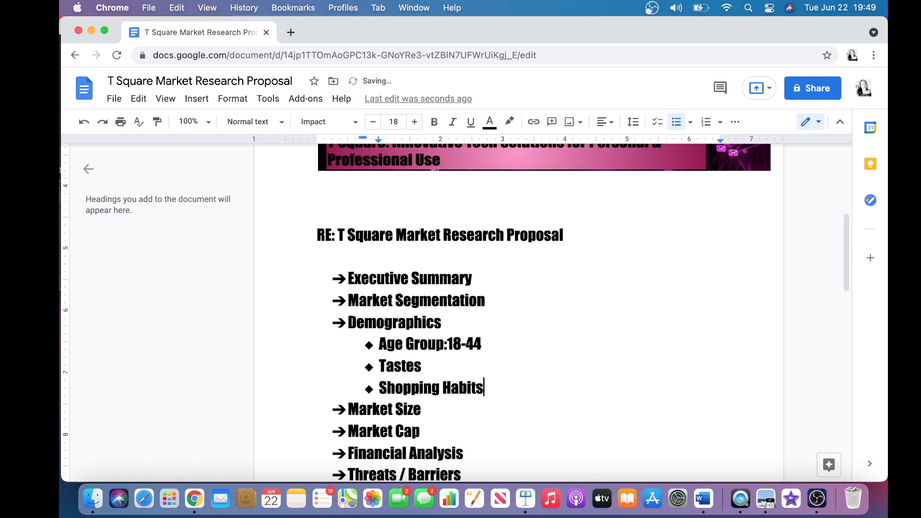
Retype the ending of the Shopping Habits sub-item so that it reads Shopping Habbits.
scroll(418, 343, up, 1)
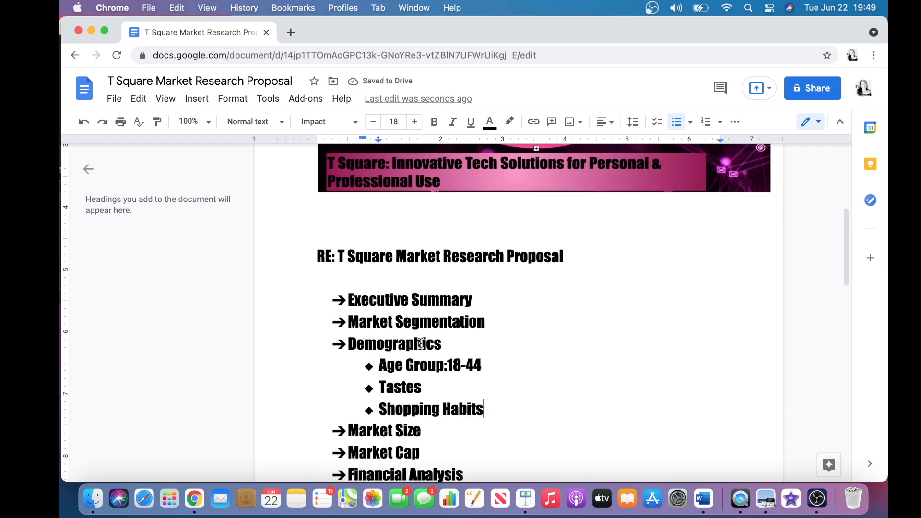
scroll(420, 342, down, 3)
key(BackSpace)
key(BackSpace)
key(BackSpace)
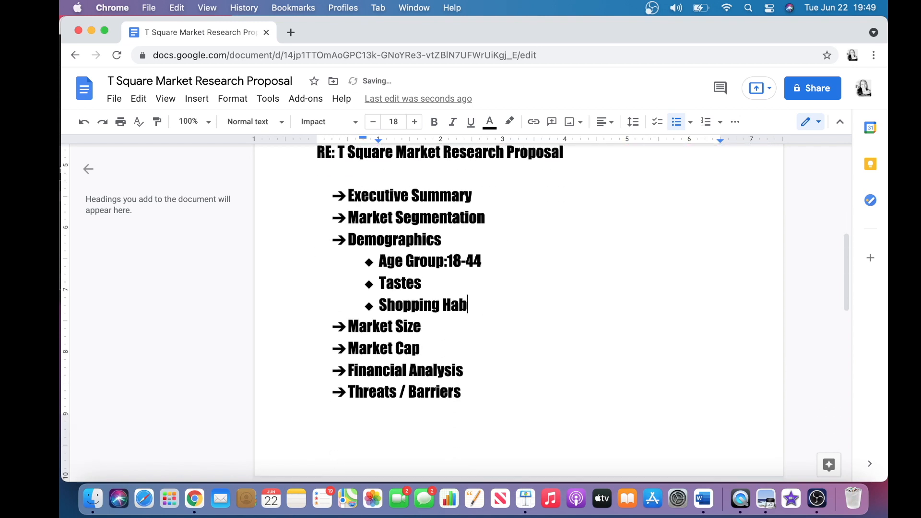
text(bits)
key(Return)
key(BackSpace)
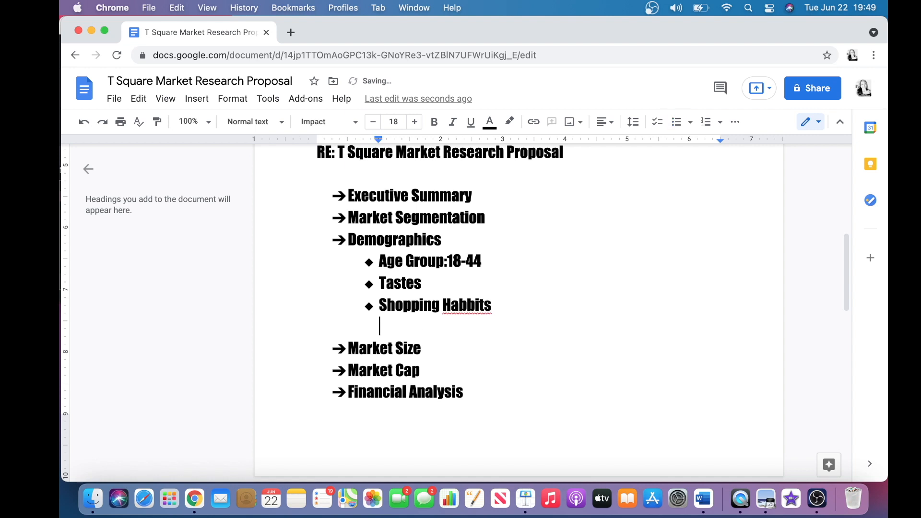
key(BackSpace)
key(BackSpace)
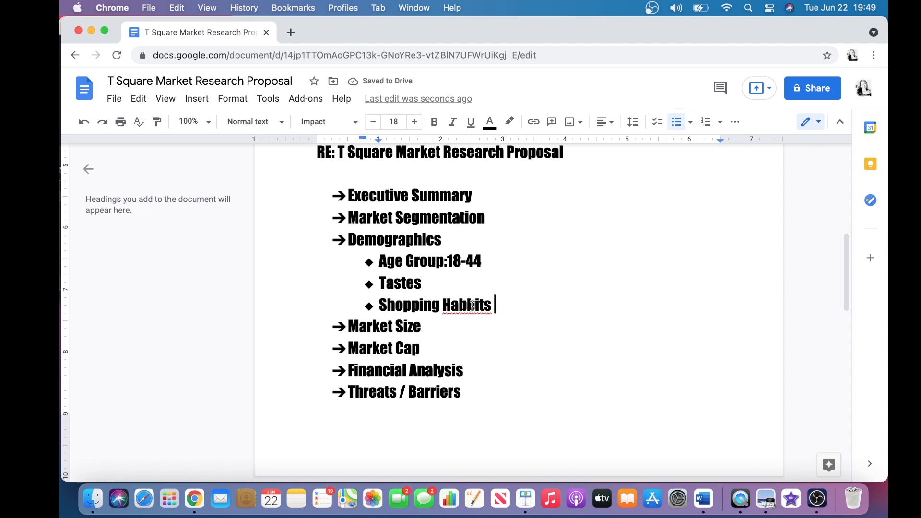
Correct the misspelled word Habbits in the last Demographics sub-item to Habits with the spelling suggestion.
drag(495, 305, 445, 305)
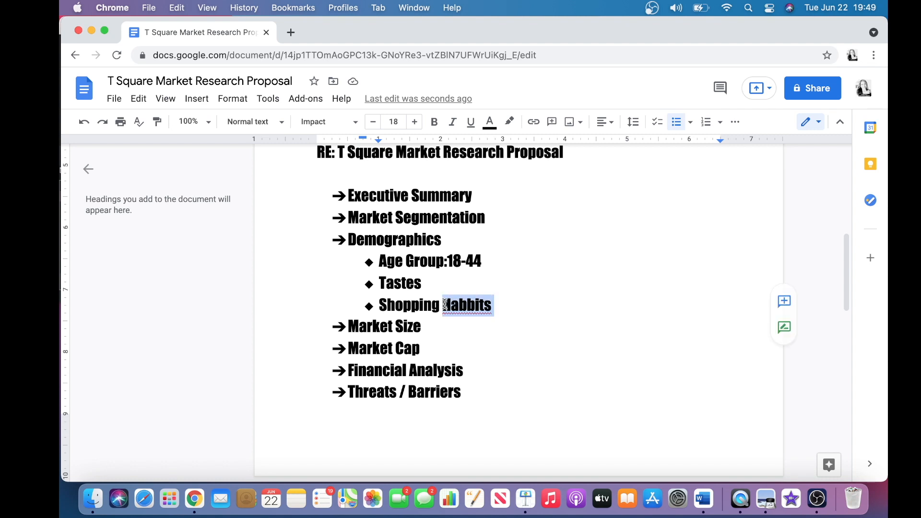
click(444, 305)
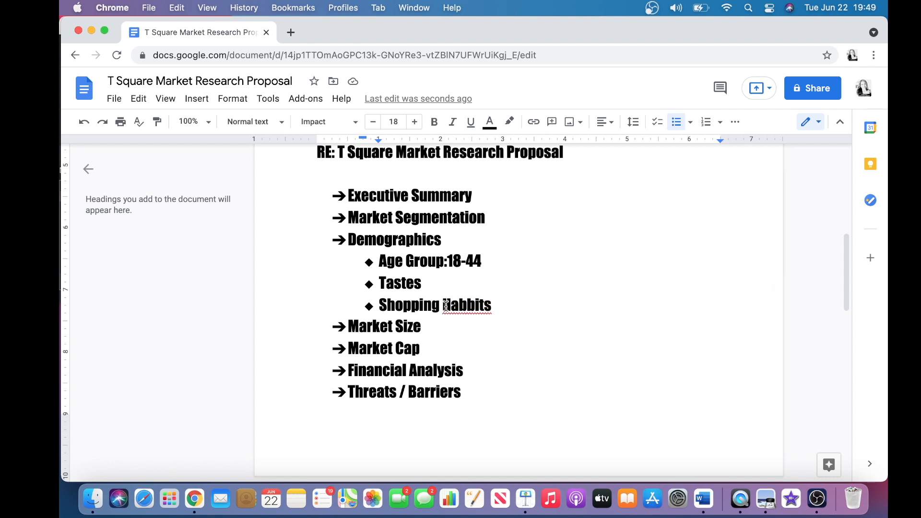
double_click(460, 305)
drag(490, 305, 441, 305)
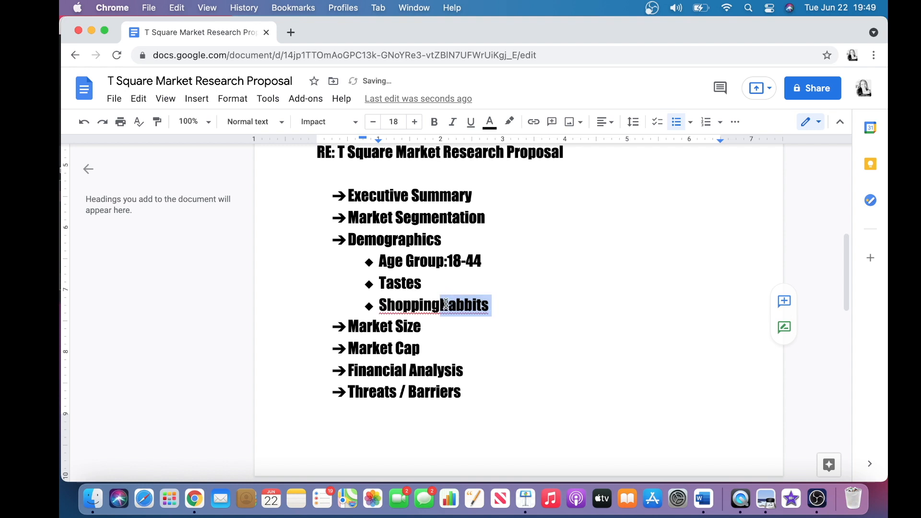
click(442, 305)
key(space)
drag(494, 305, 447, 306)
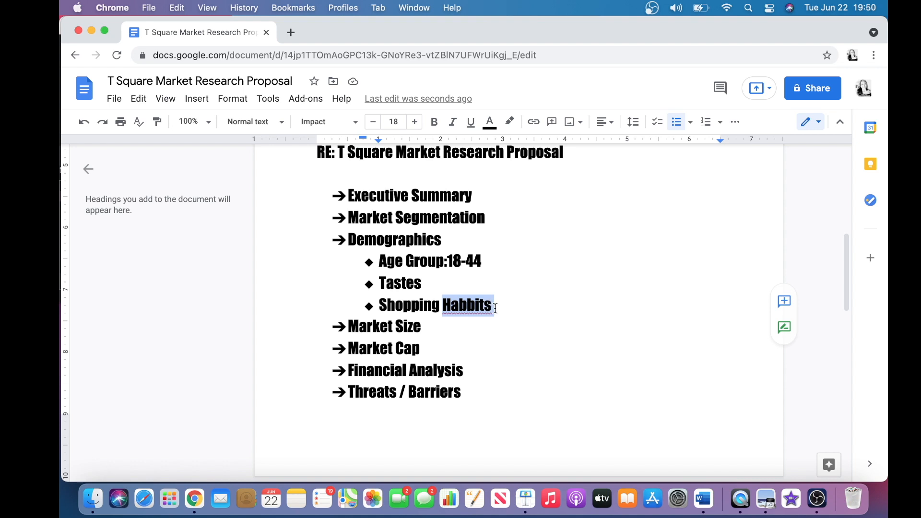
click(495, 301)
double_click(483, 305)
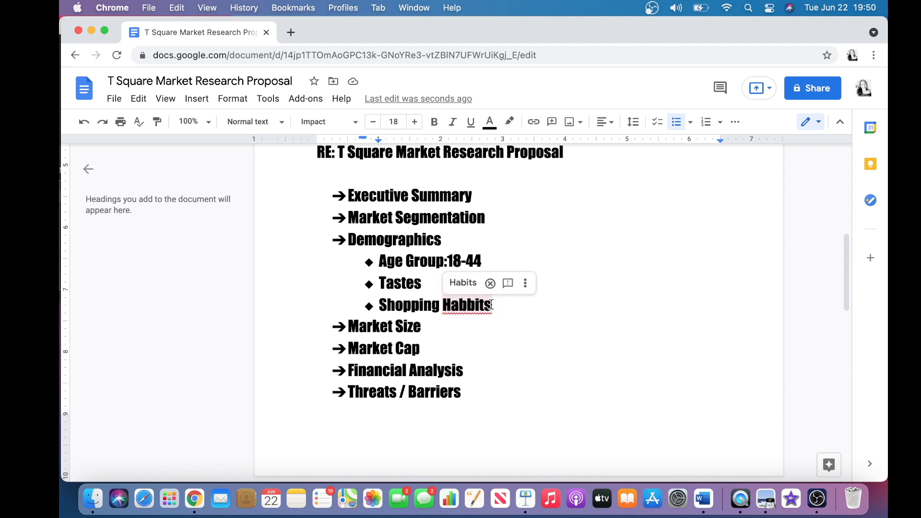
click(462, 282)
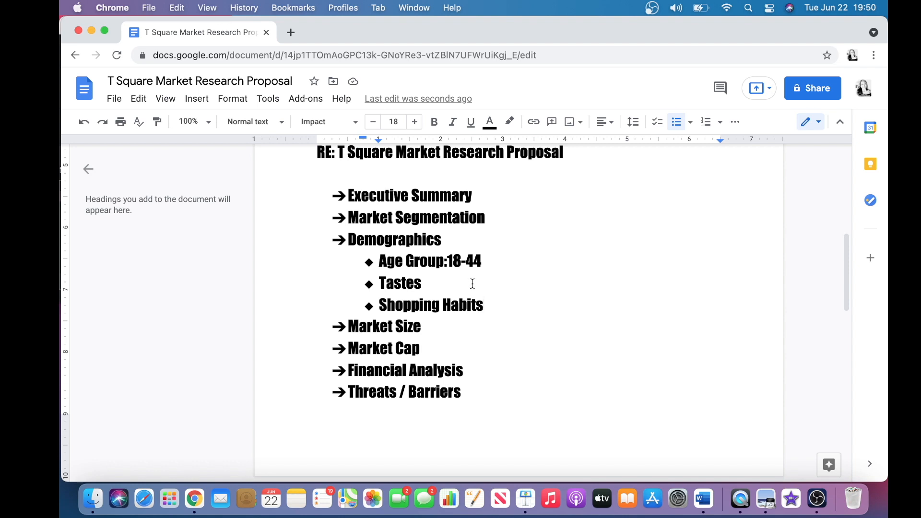
Set the font size of the whole bulleted list, from Executive Summary through Conclusion, to 14.
drag(461, 392, 331, 195)
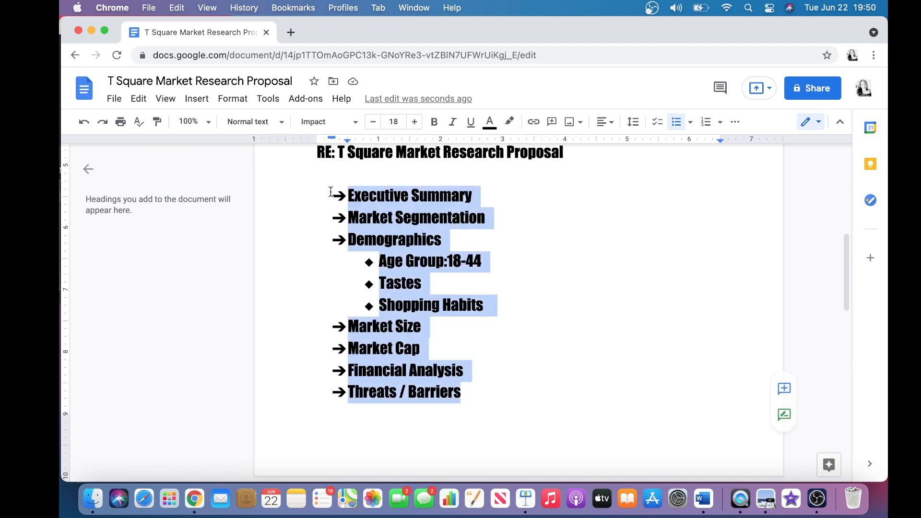
click(398, 123)
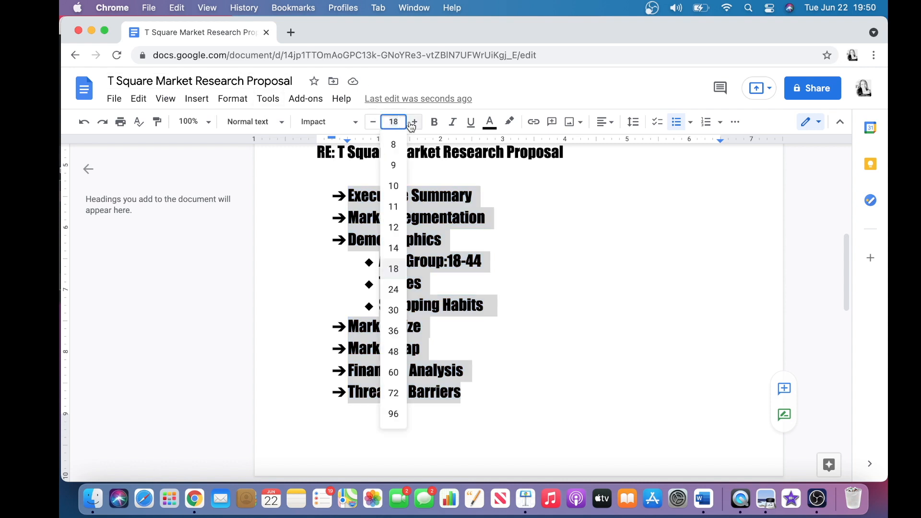
click(395, 247)
drag(446, 361, 424, 370)
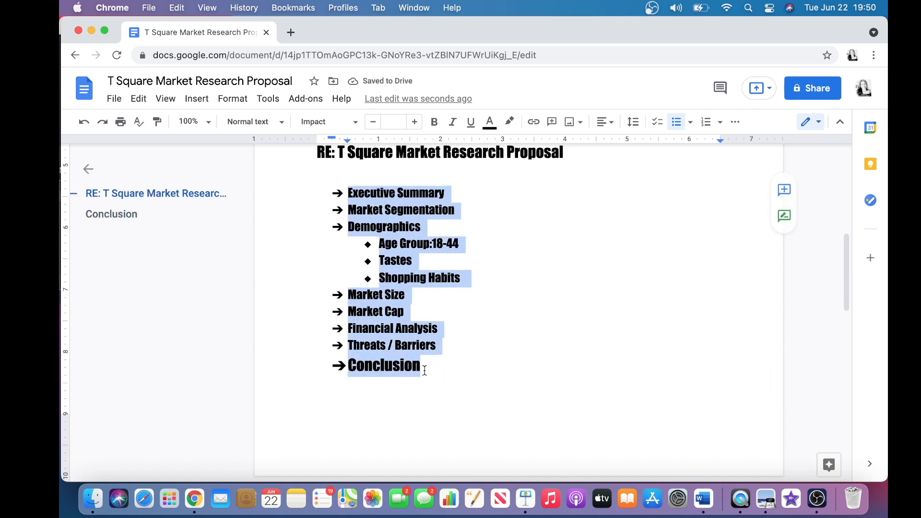
click(402, 123)
click(398, 248)
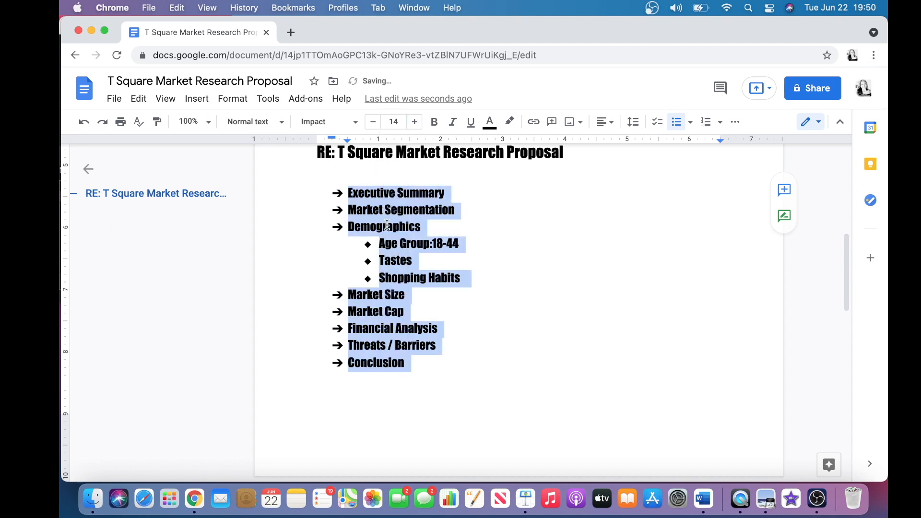
Change the font of the whole bulleted list, from Executive Summary through Conclusion, to Georgia.
click(354, 126)
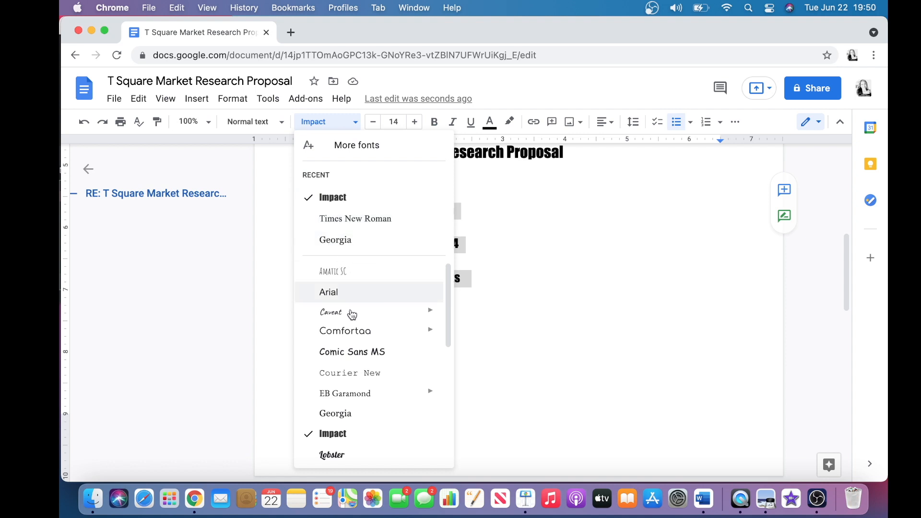
scroll(339, 412, down, 3)
scroll(340, 414, down, 4)
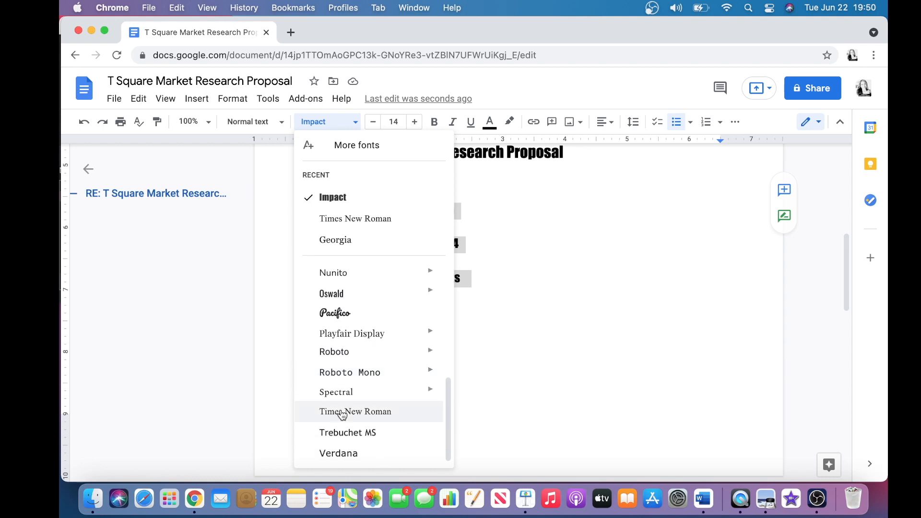
scroll(342, 415, up, 6)
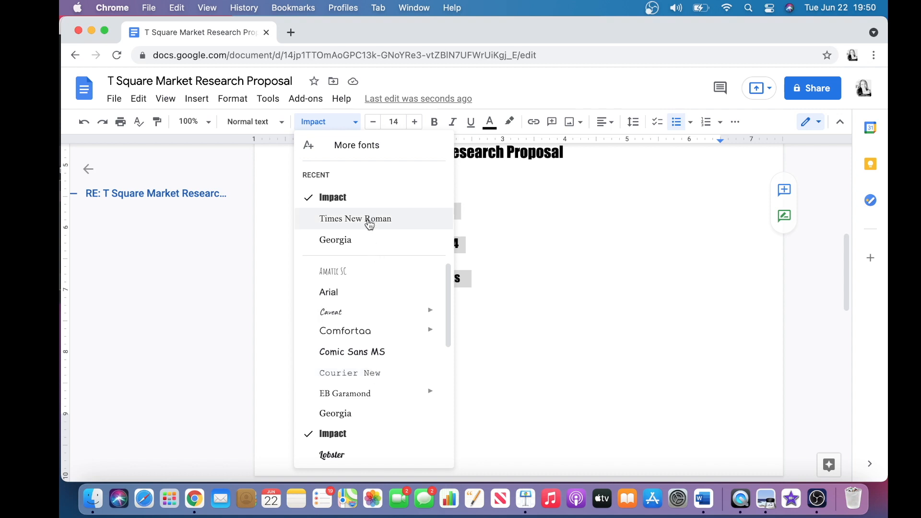
click(354, 241)
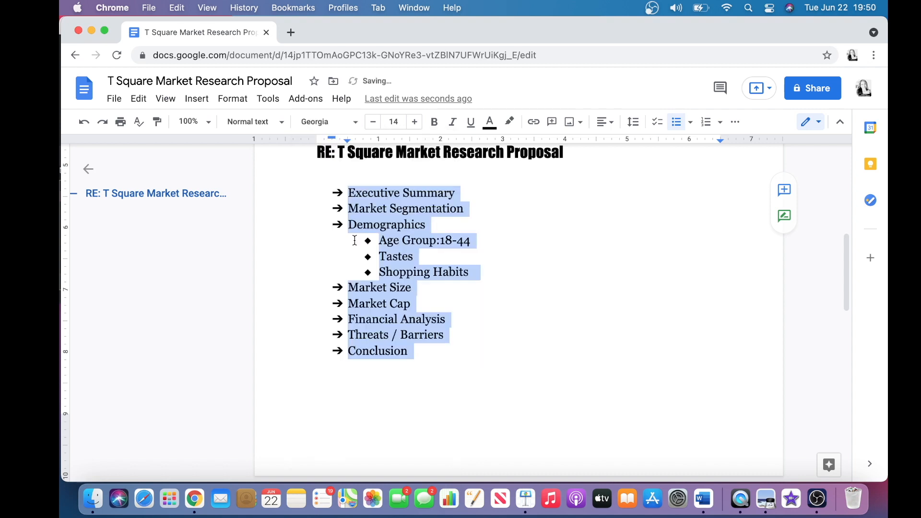
click(462, 342)
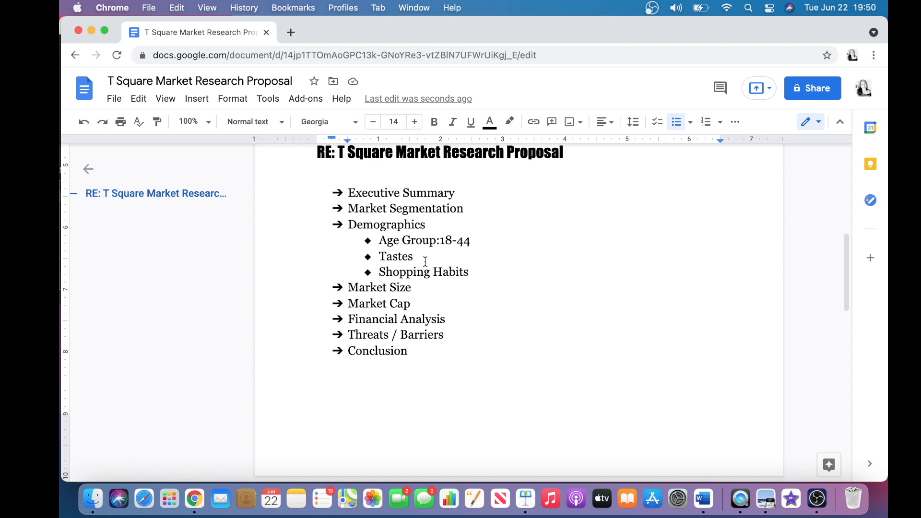
Recolour the heading RE: T Square Market Research Proposal to a dark magenta.
scroll(463, 231, up, 3)
drag(584, 252, 290, 253)
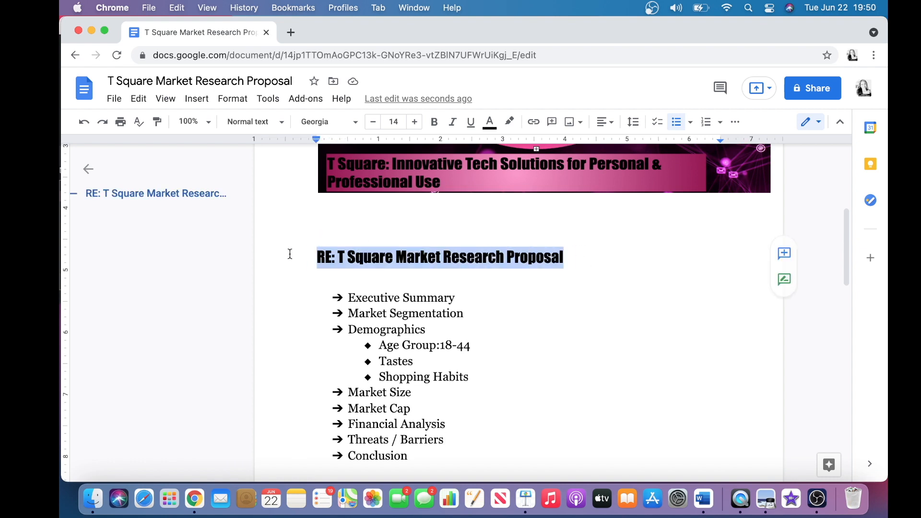
click(495, 125)
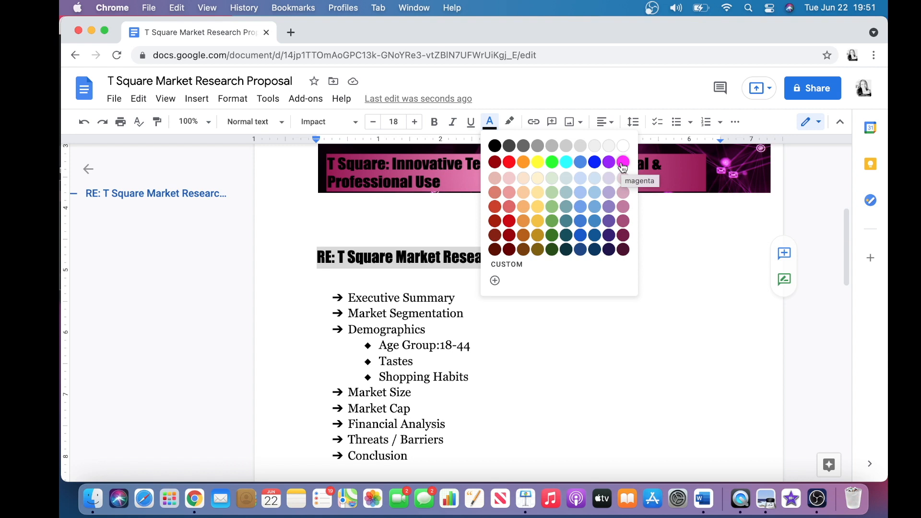
click(625, 222)
click(524, 341)
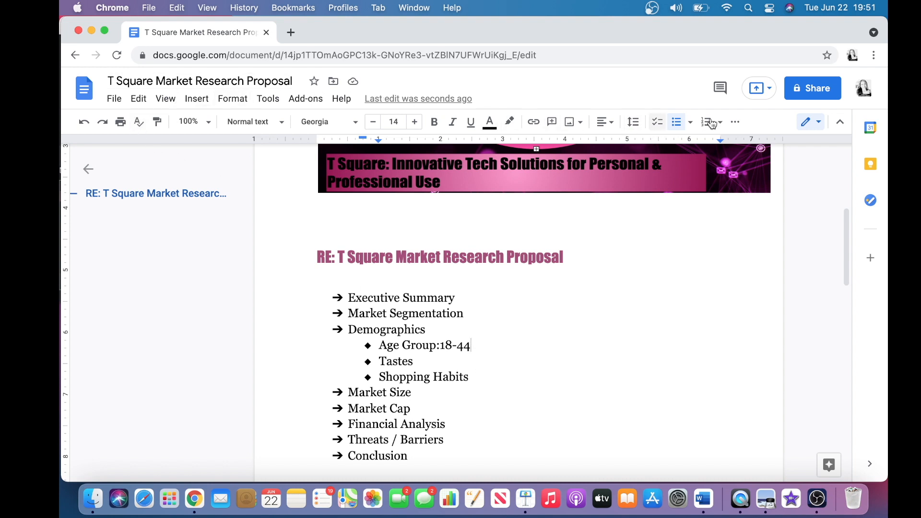
scroll(474, 328, up, 4)
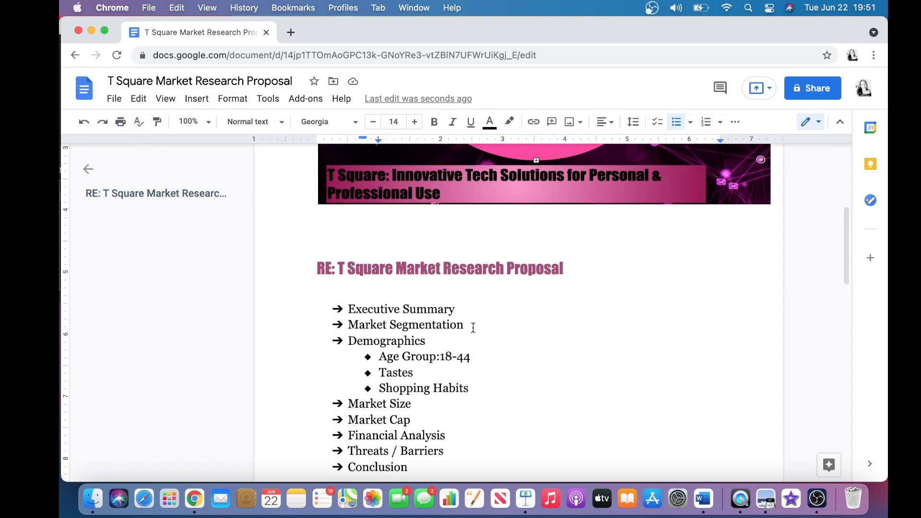
scroll(475, 327, up, 1)
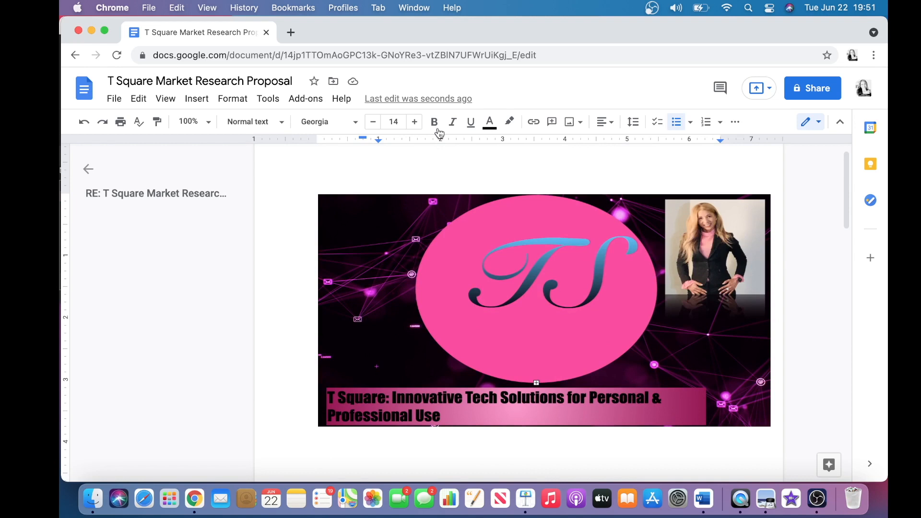
click(611, 127)
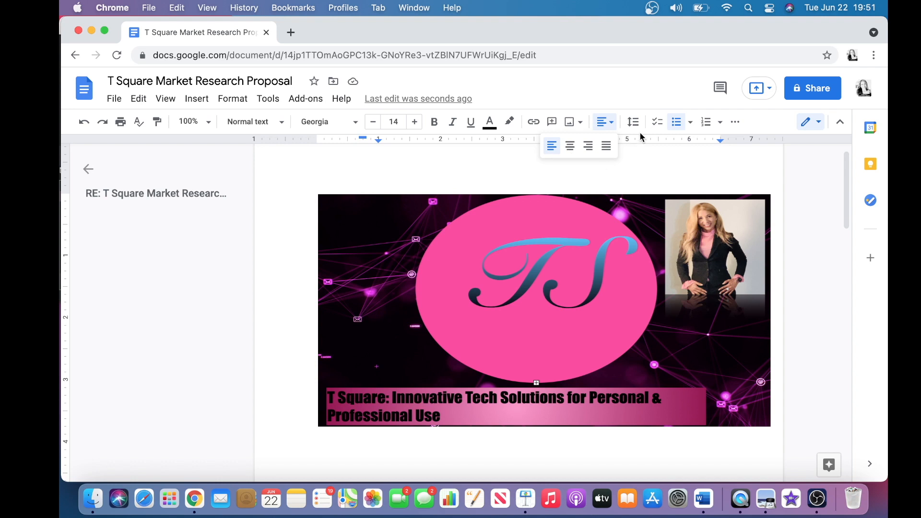
click(690, 126)
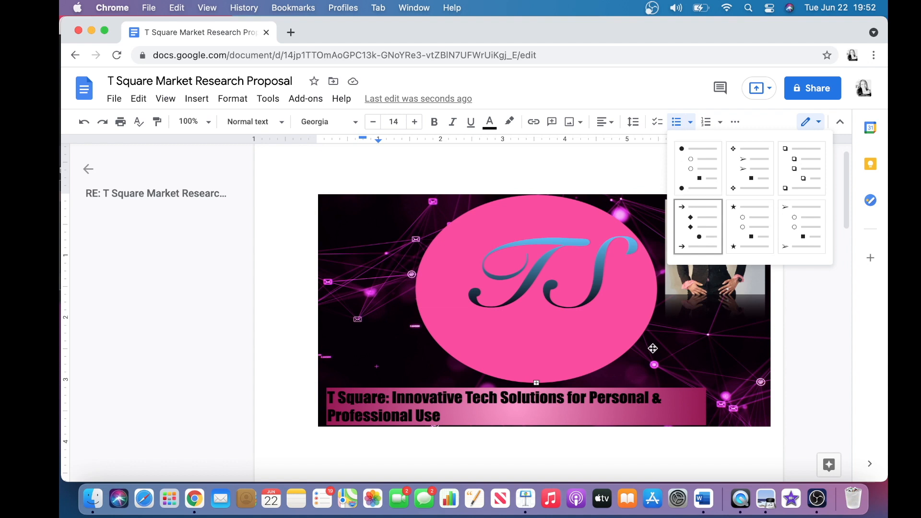
click(603, 464)
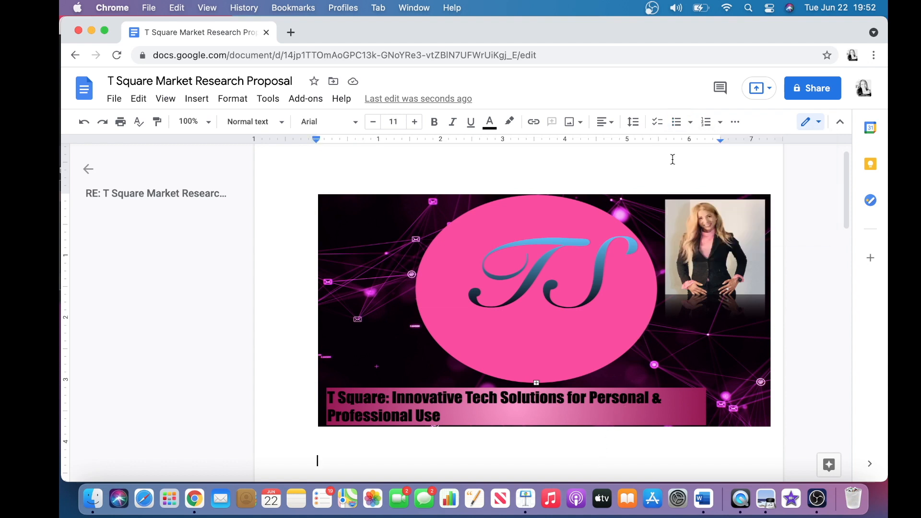
scroll(308, 301, down, 5)
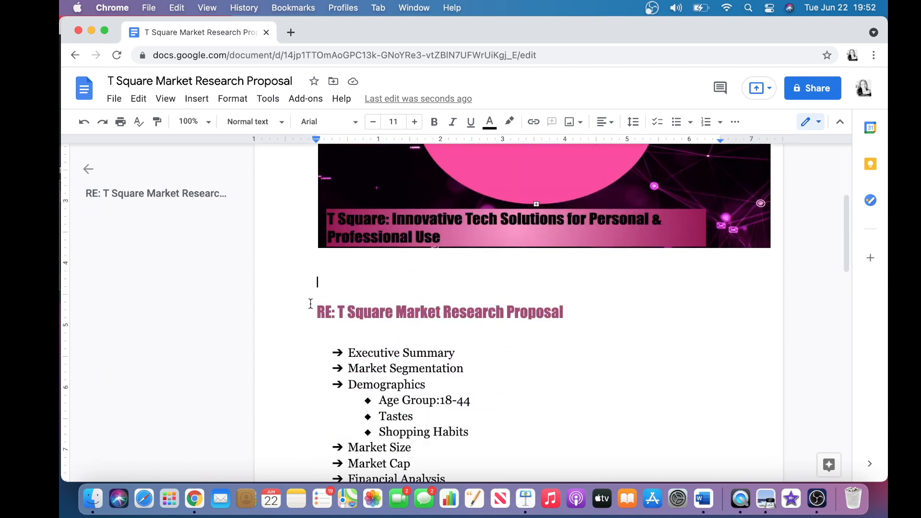
scroll(311, 304, up, 3)
click(268, 99)
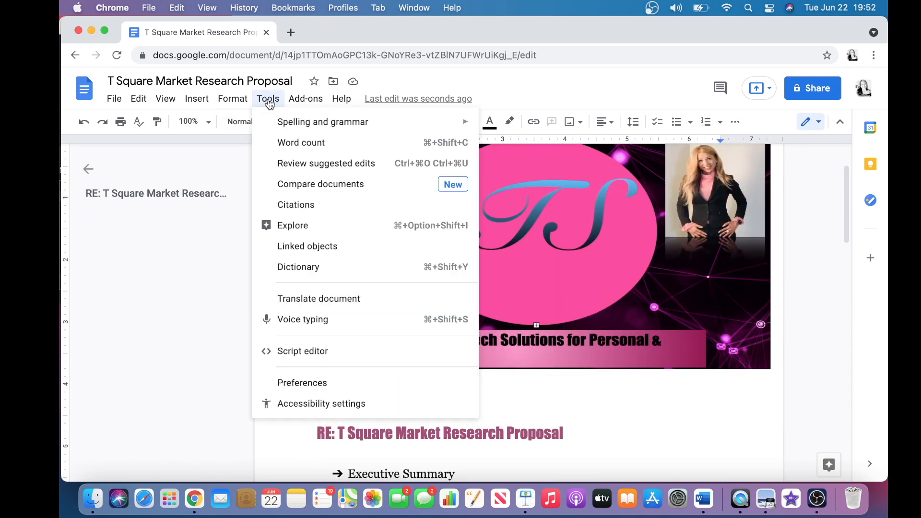
mouse_move(300, 128)
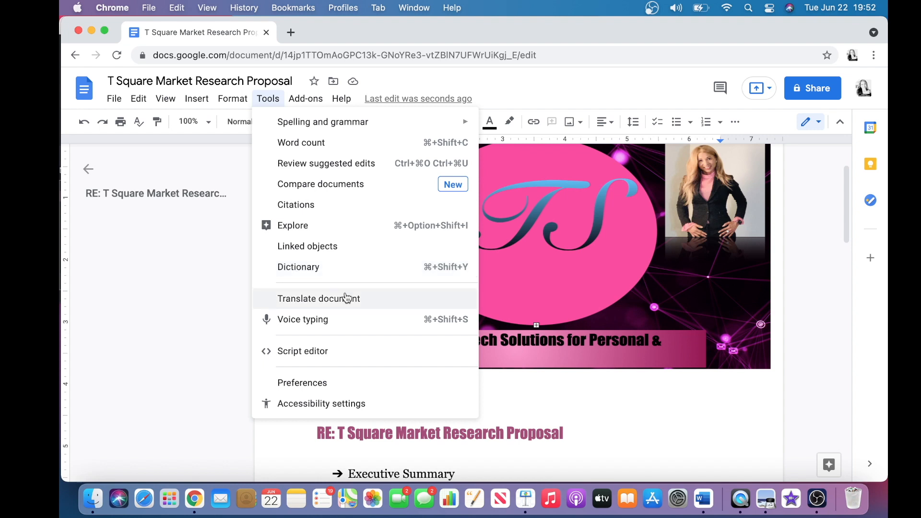
click(552, 417)
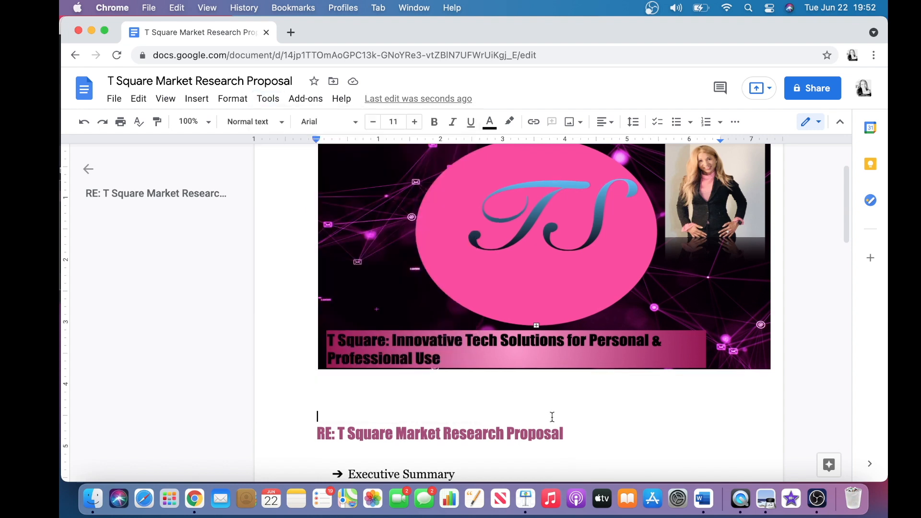
scroll(552, 411, down, 5)
scroll(551, 404, up, 2)
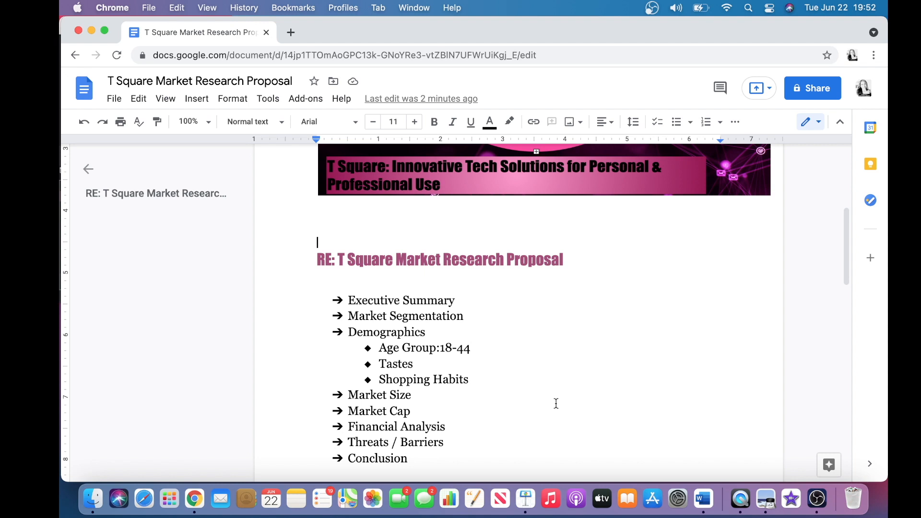
click(267, 99)
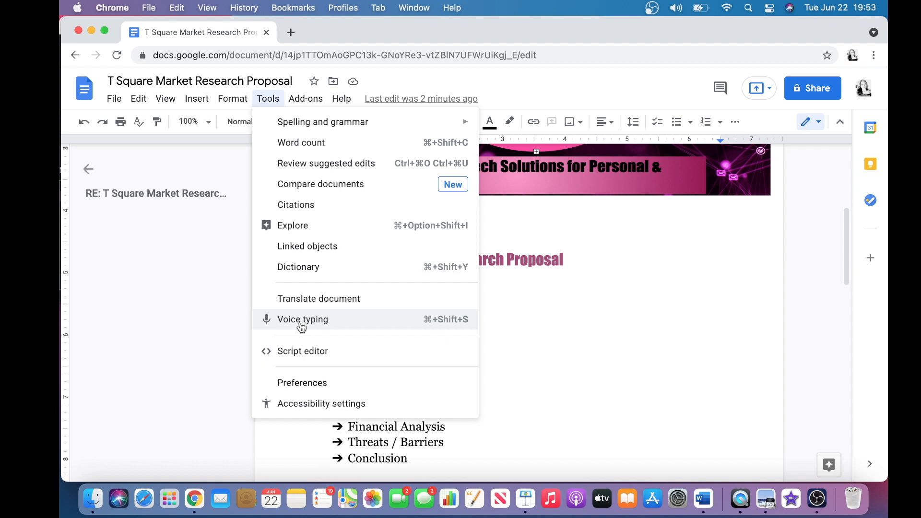
click(532, 409)
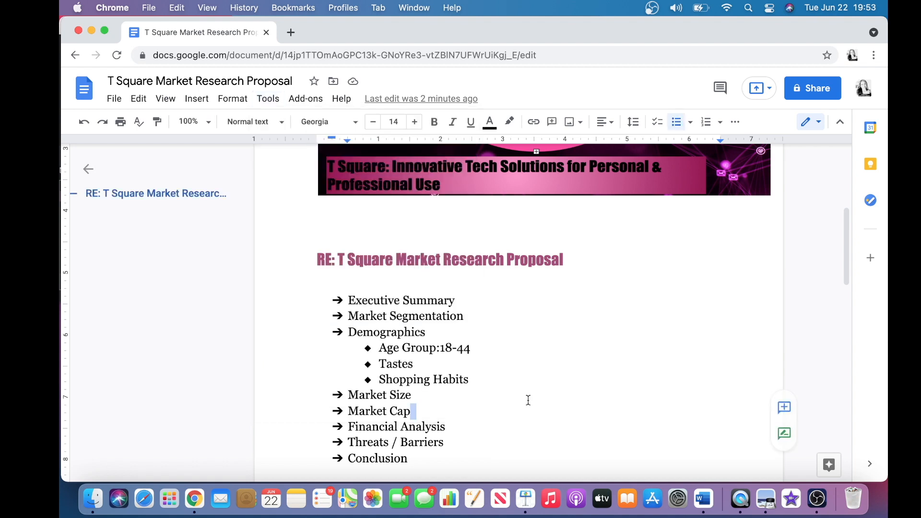
scroll(528, 401, up, 5)
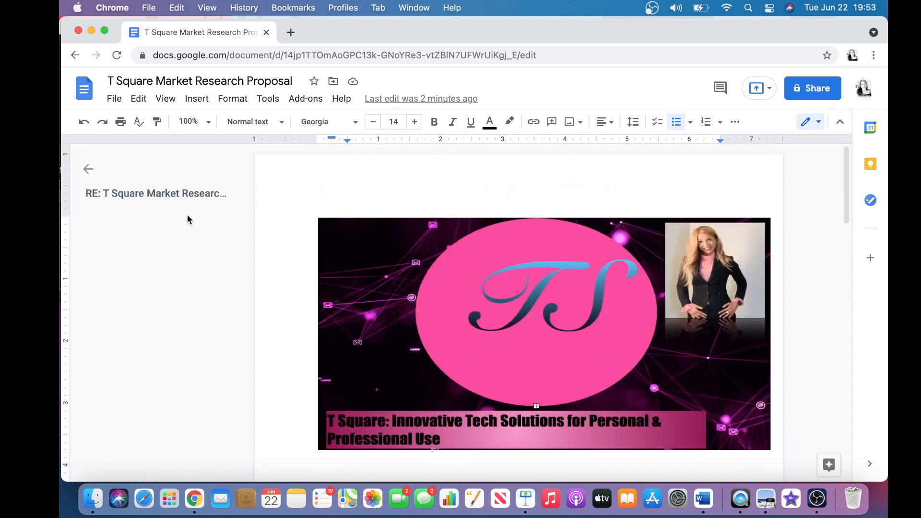
click(115, 99)
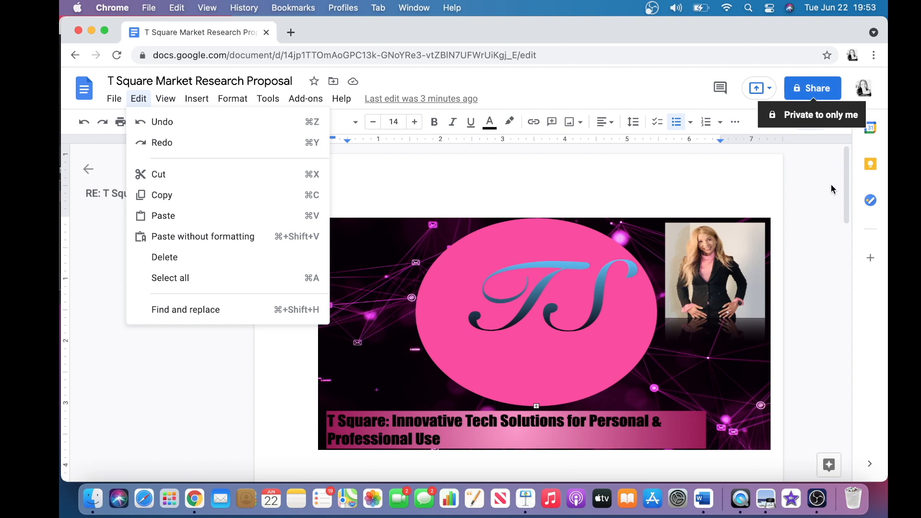
double_click(800, 354)
scroll(804, 367, down, 1)
scroll(806, 336, down, 4)
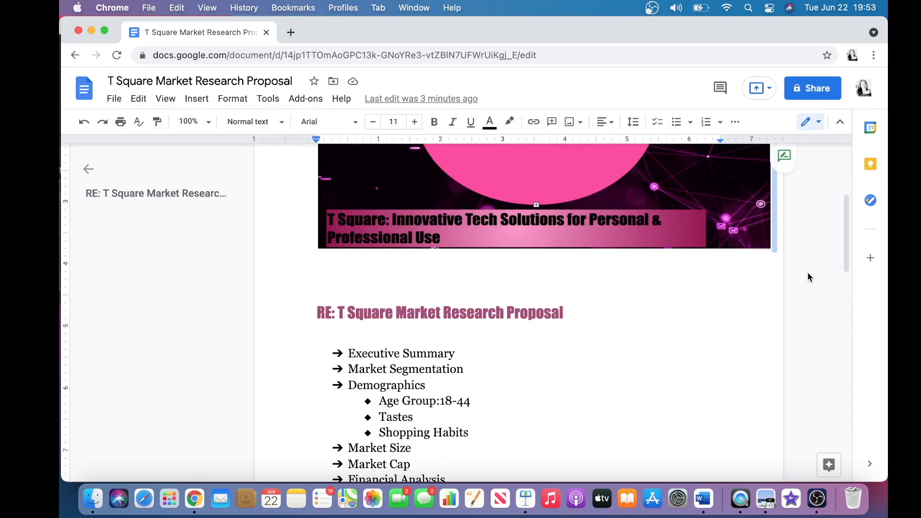
scroll(784, 262, up, 1)
scroll(784, 262, down, 2)
scroll(785, 262, up, 5)
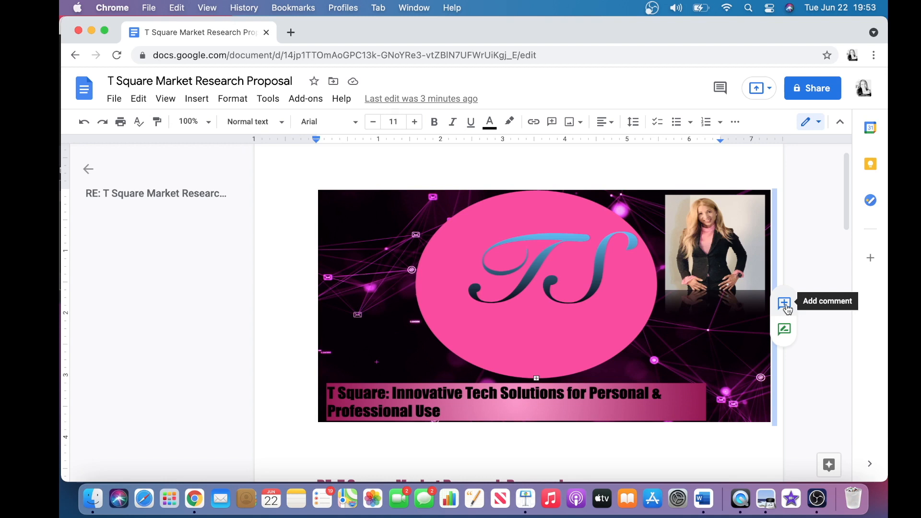
click(105, 105)
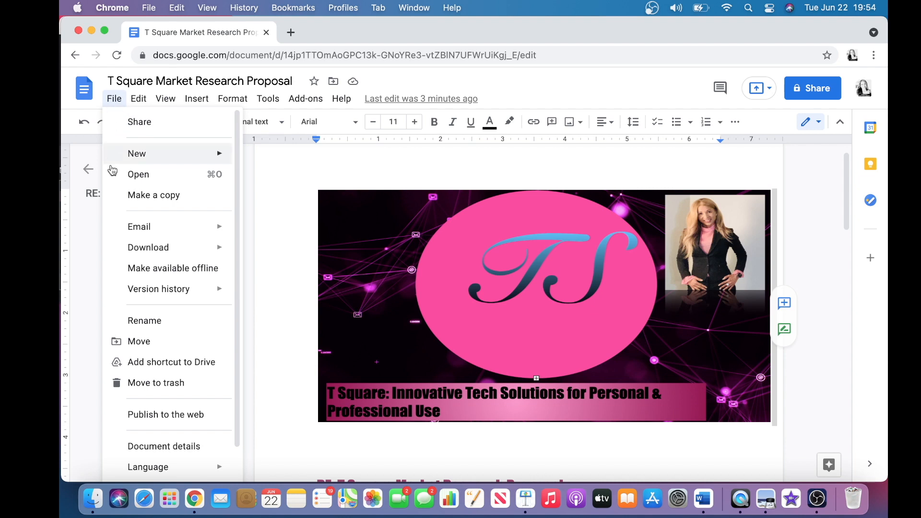
mouse_move(149, 250)
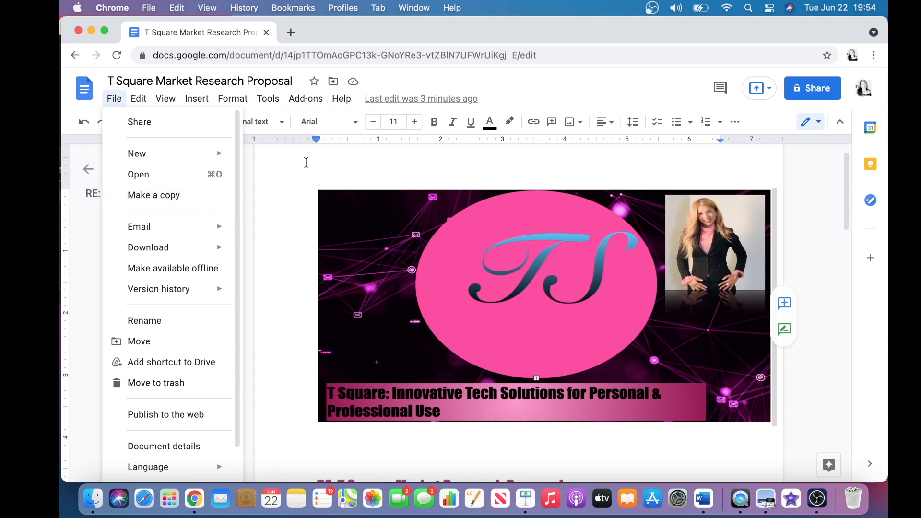
click(307, 163)
Examine the page number settings and the header and footer margin and layout settings, leaving both without applying anything.
click(268, 98)
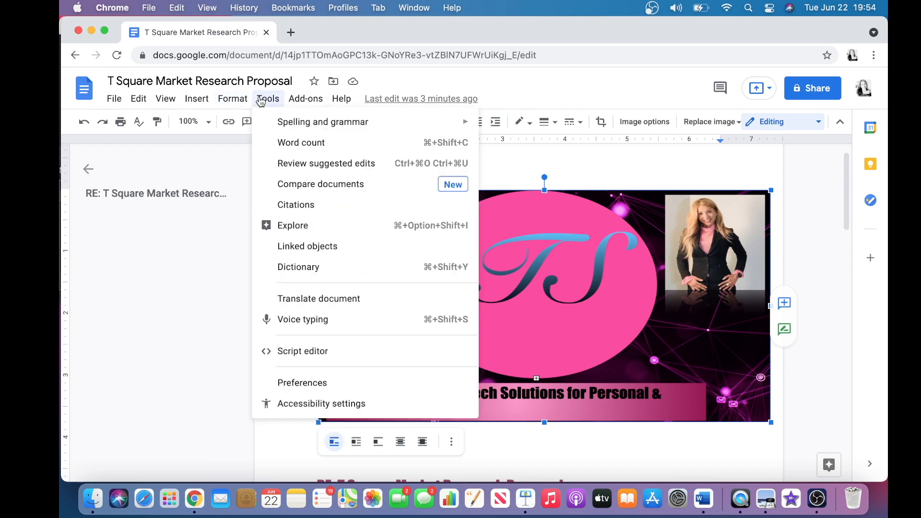
mouse_move(206, 102)
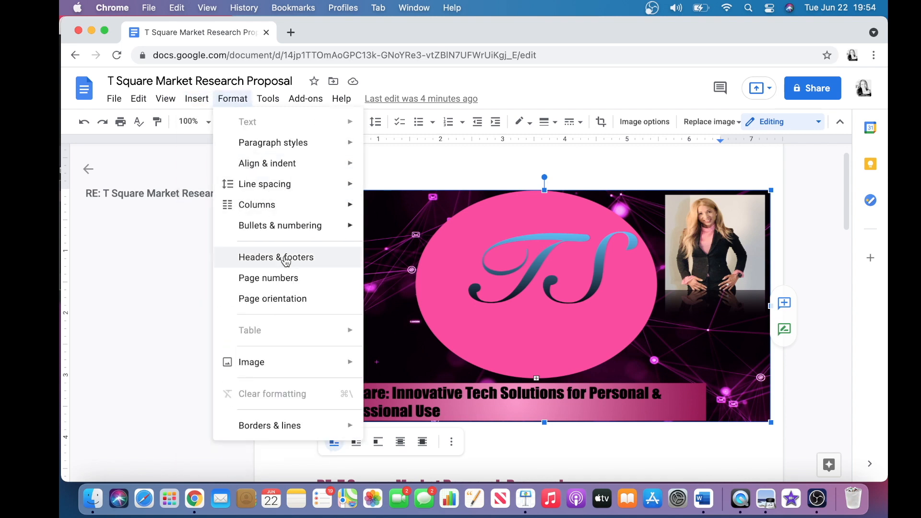
click(285, 278)
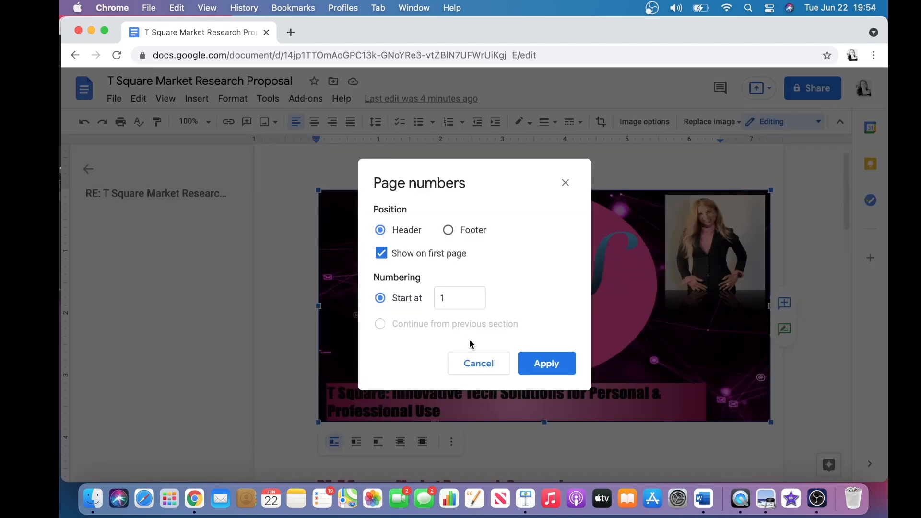
click(478, 363)
click(233, 101)
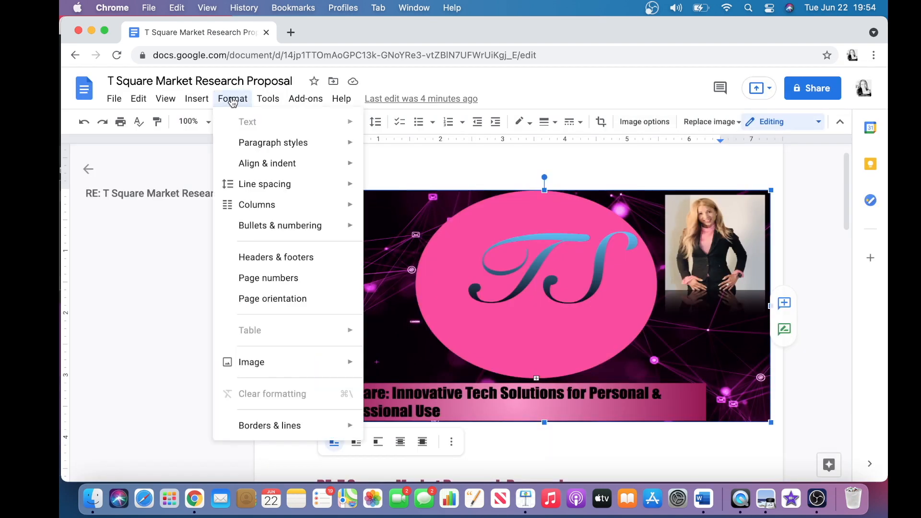
click(284, 260)
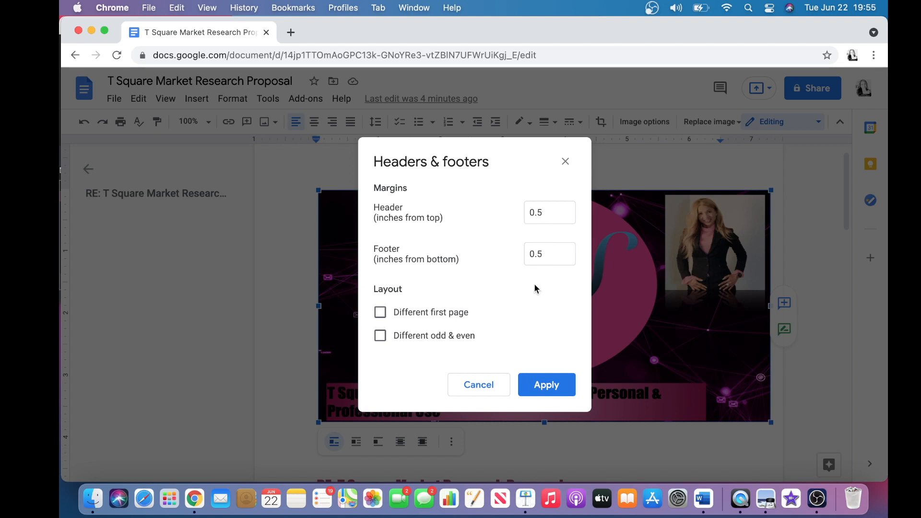
click(478, 384)
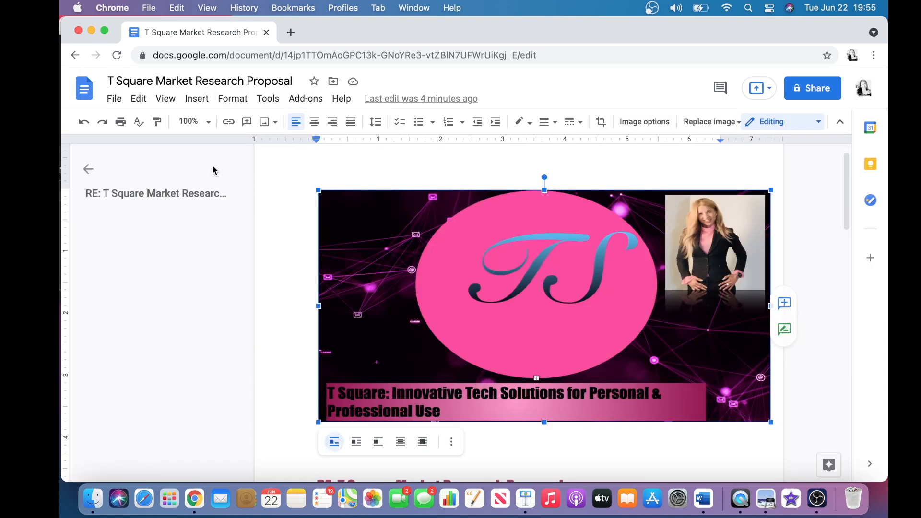
click(197, 99)
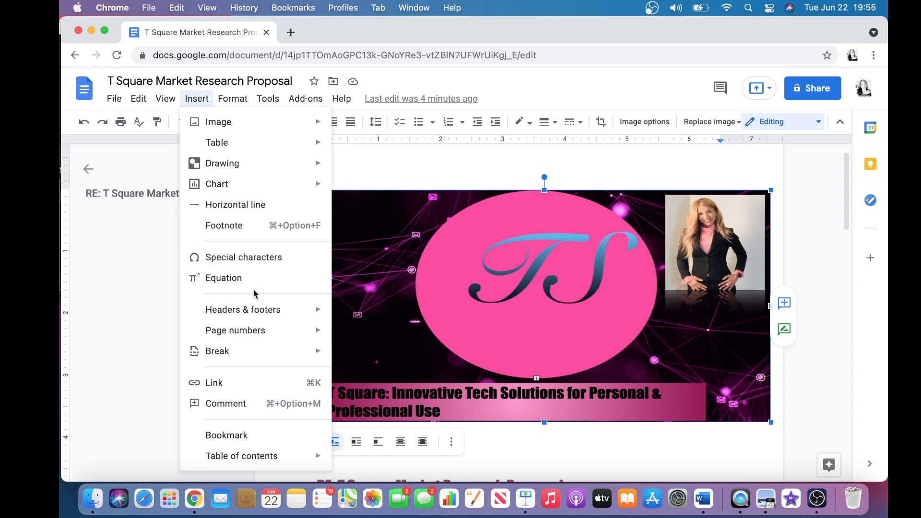
mouse_move(257, 311)
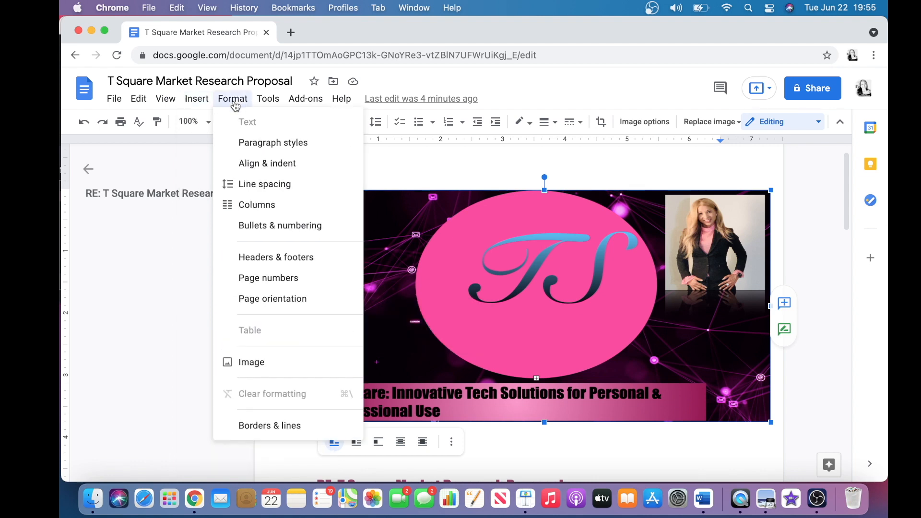
mouse_move(265, 103)
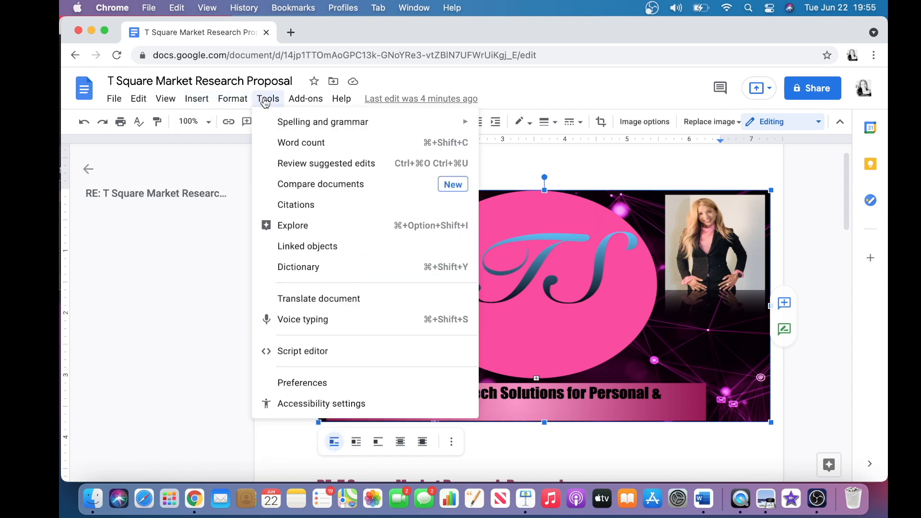
Add page numbers to the lower right of each page's footer, starting from the first page.
mouse_move(191, 103)
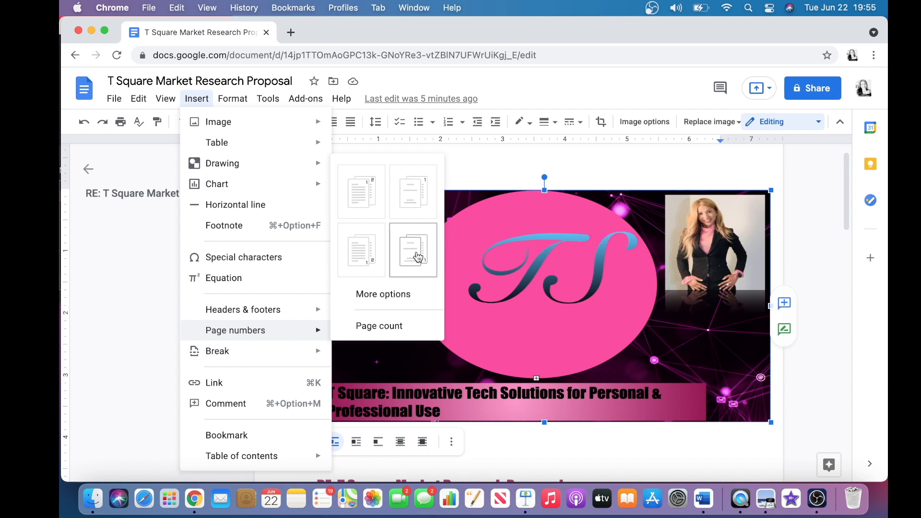
click(376, 252)
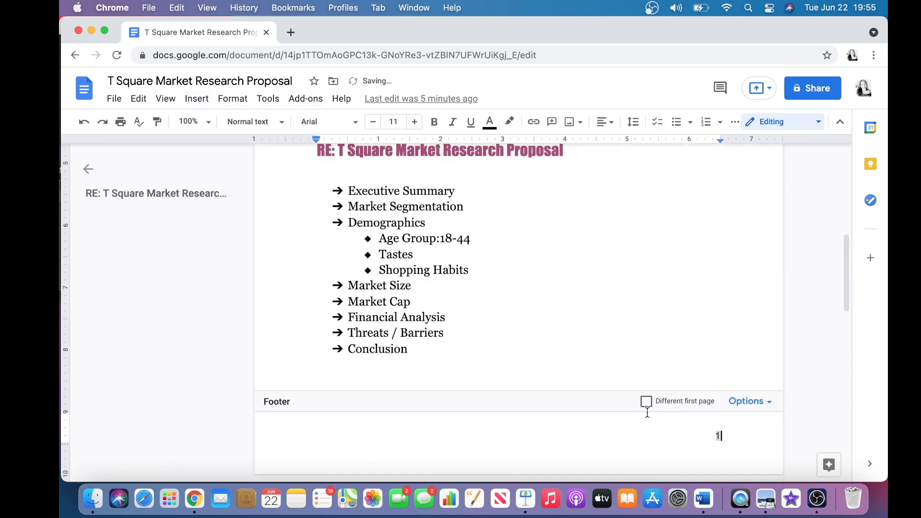
click(659, 317)
scroll(629, 295, down, 5)
scroll(667, 387, up, 10)
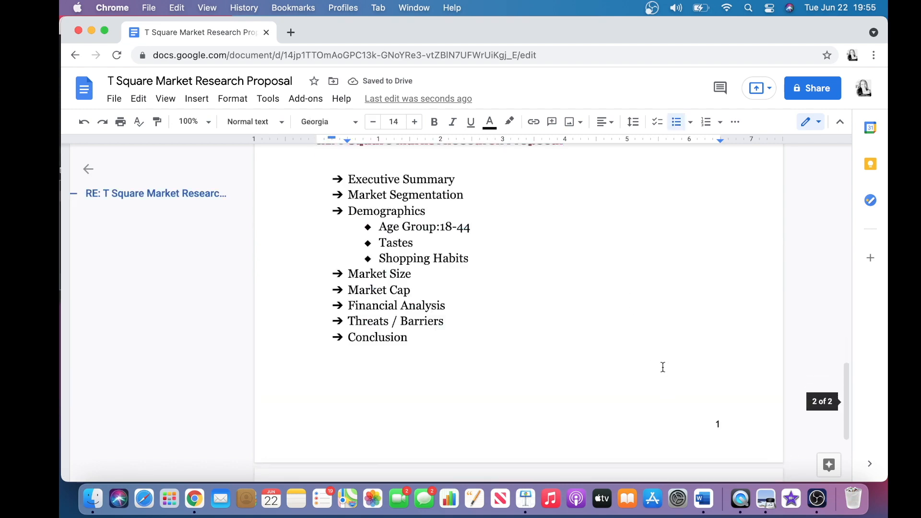
scroll(664, 372, down, 5)
scroll(664, 377, down, 4)
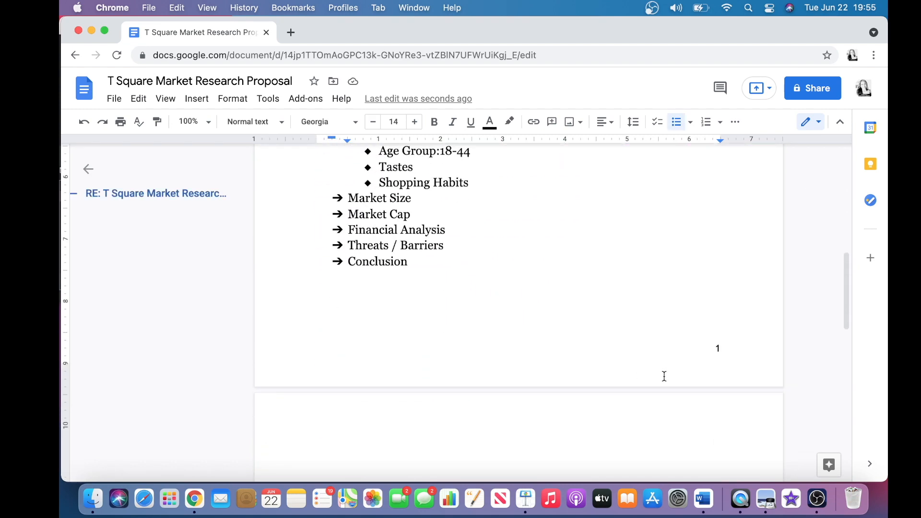
scroll(670, 350, up, 10)
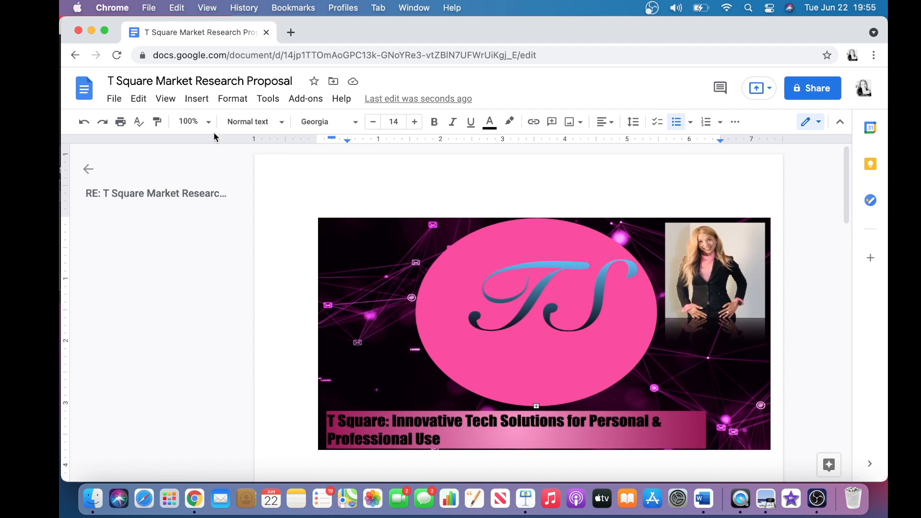
Examine the footer and its options for format, page numbers and removal, without applying any.
click(188, 104)
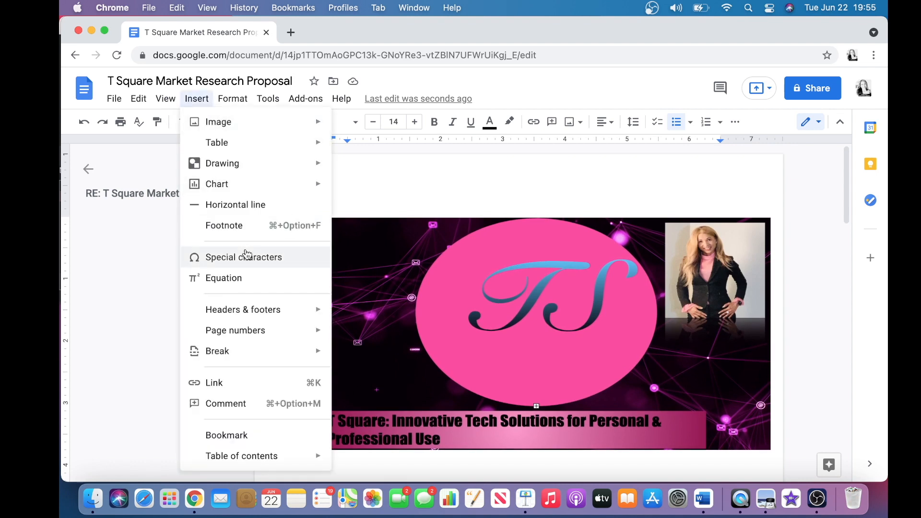
mouse_move(249, 318)
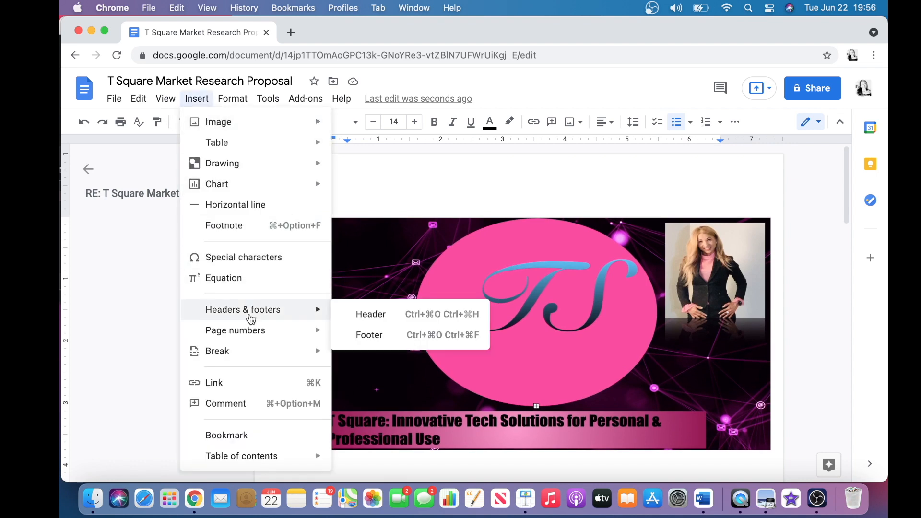
click(374, 336)
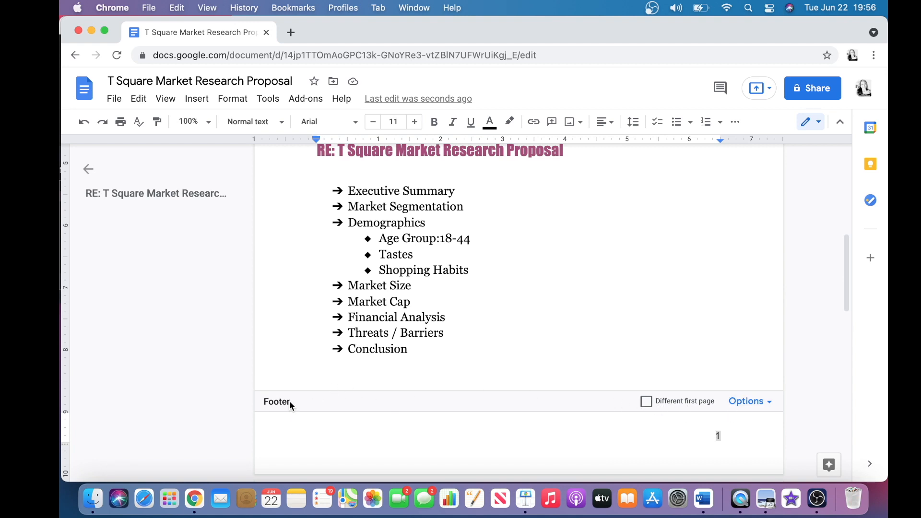
click(763, 402)
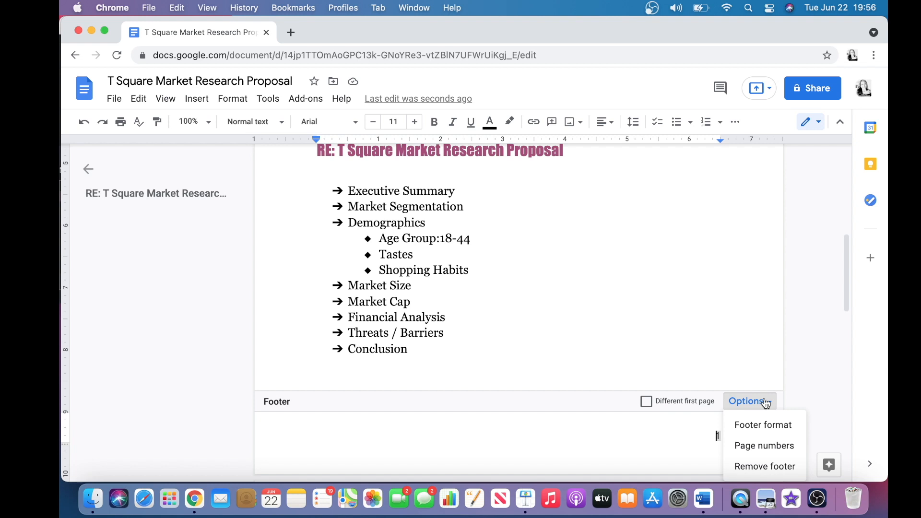
click(345, 397)
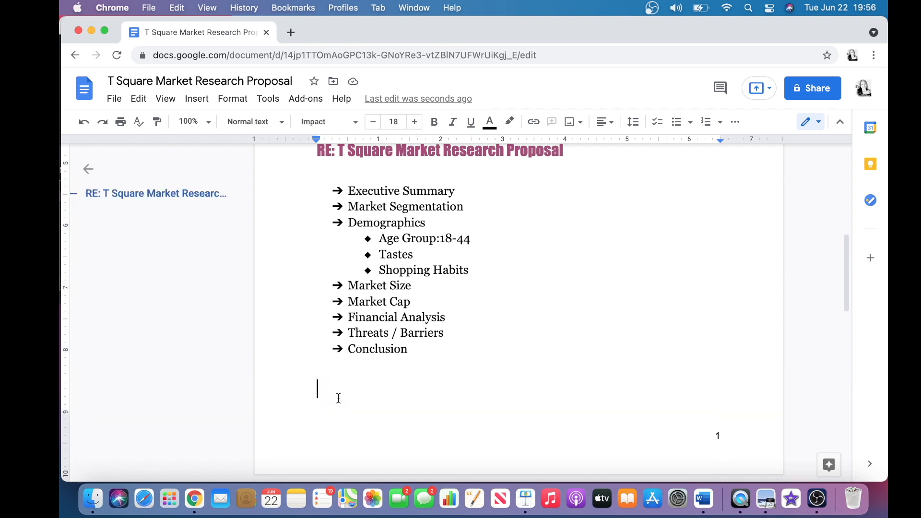
scroll(398, 417, down, 5)
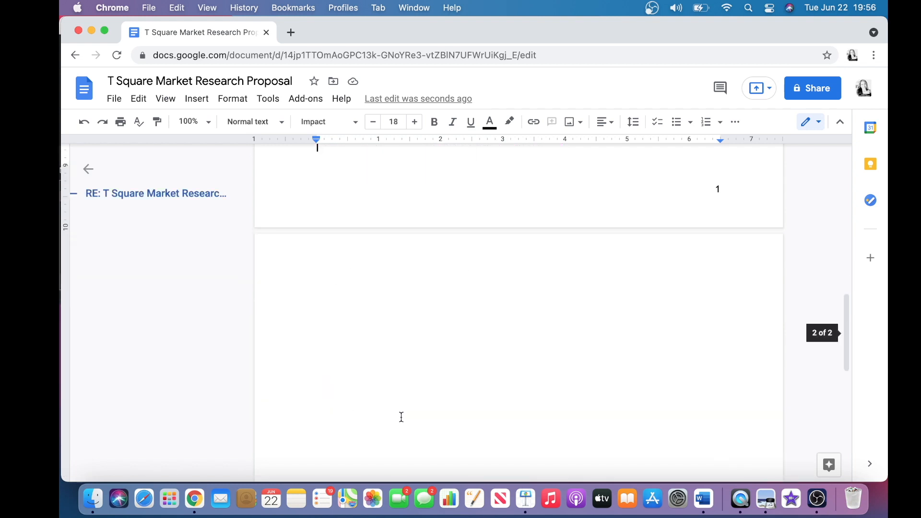
scroll(402, 417, up, 5)
scroll(401, 417, down, 10)
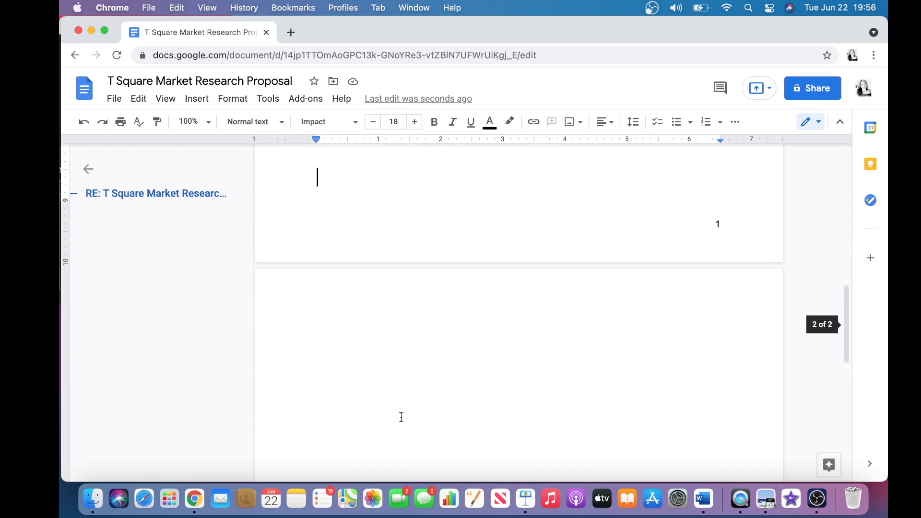
scroll(401, 415, up, 15)
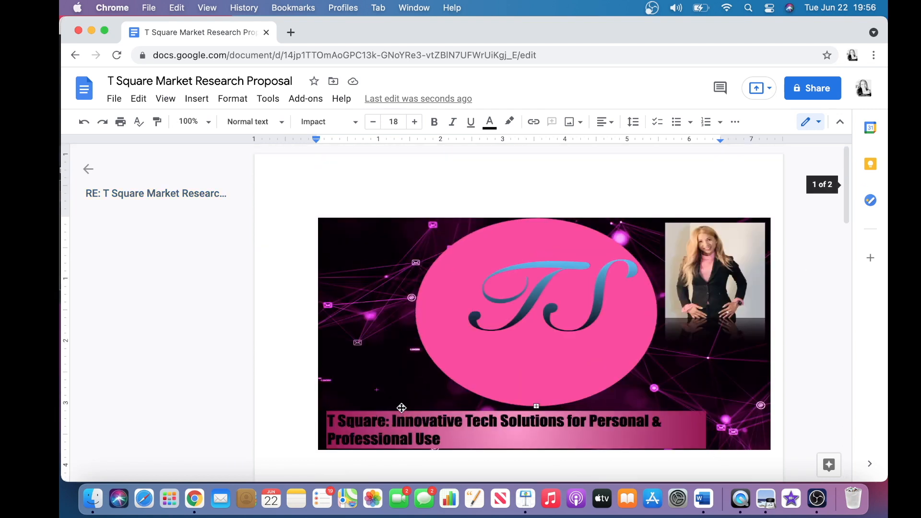
click(198, 100)
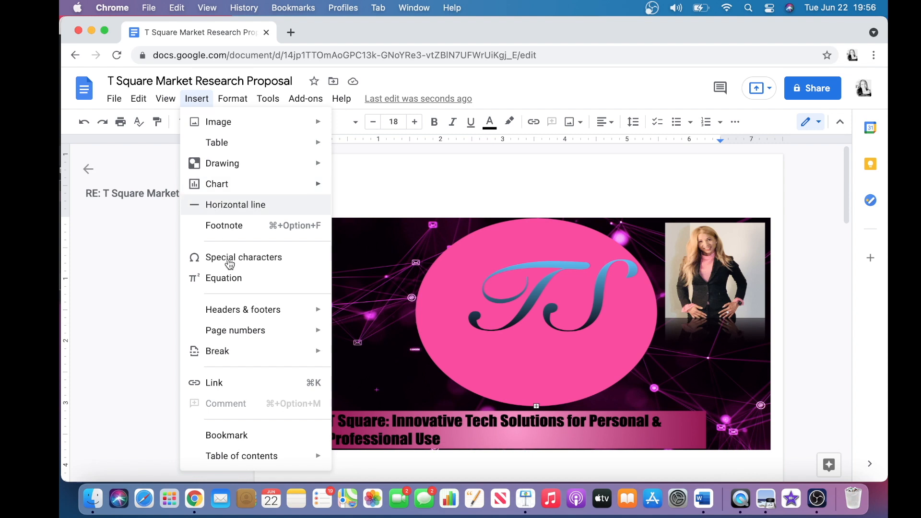
mouse_move(243, 309)
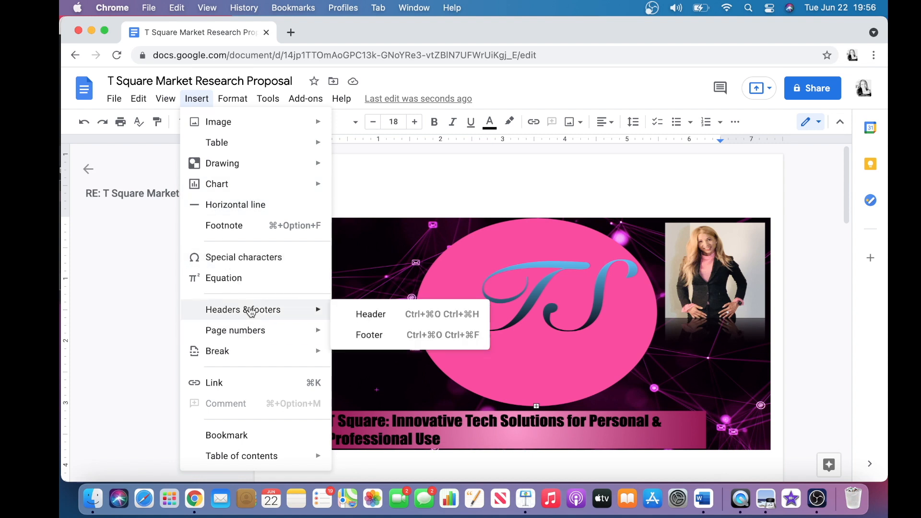
click(369, 315)
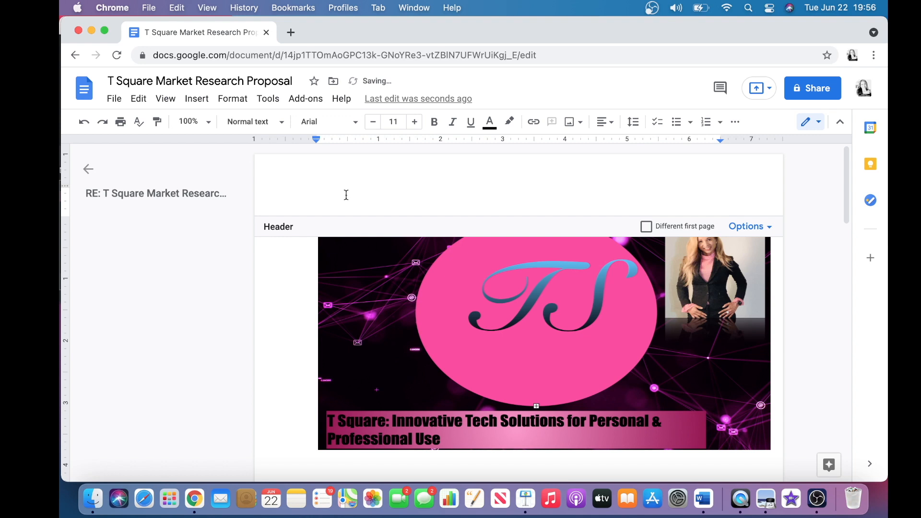
text(T)
key(BackSpace)
double_click(273, 302)
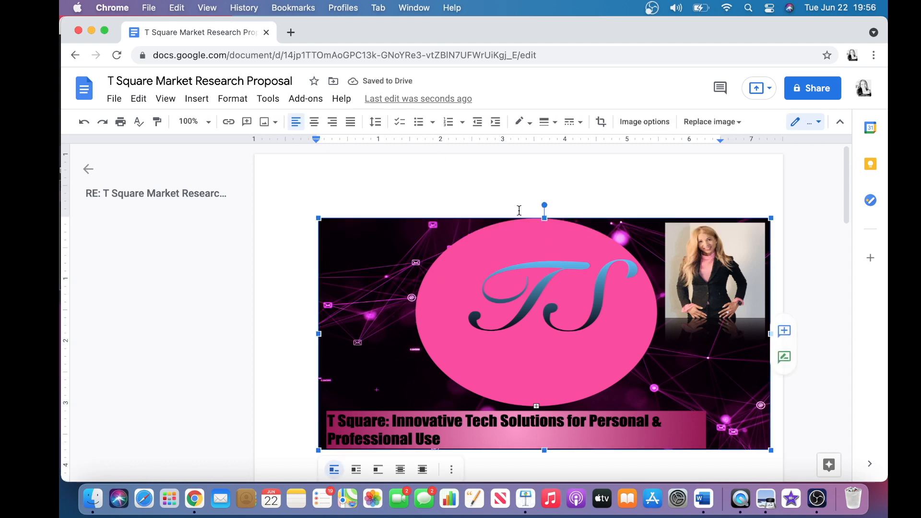
Insert the footer text "T Square Market Research Proposal |" in front of the page number.
click(194, 99)
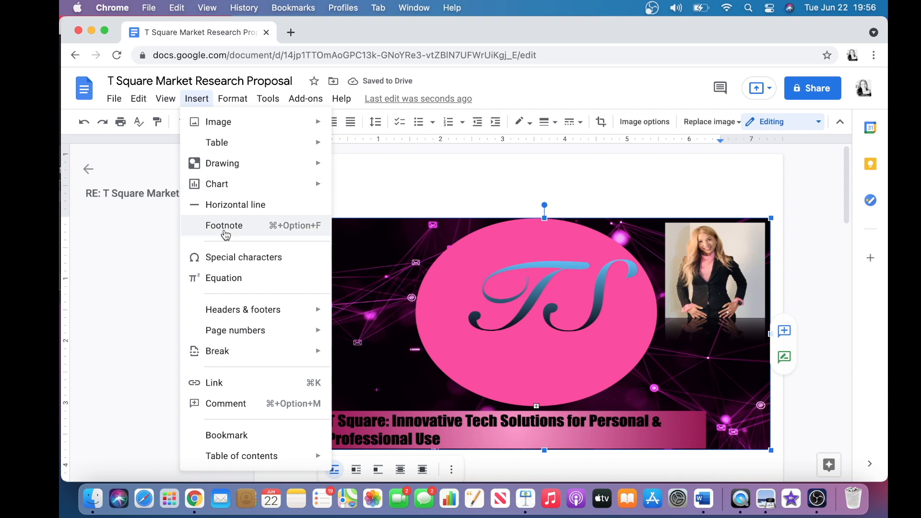
mouse_move(240, 311)
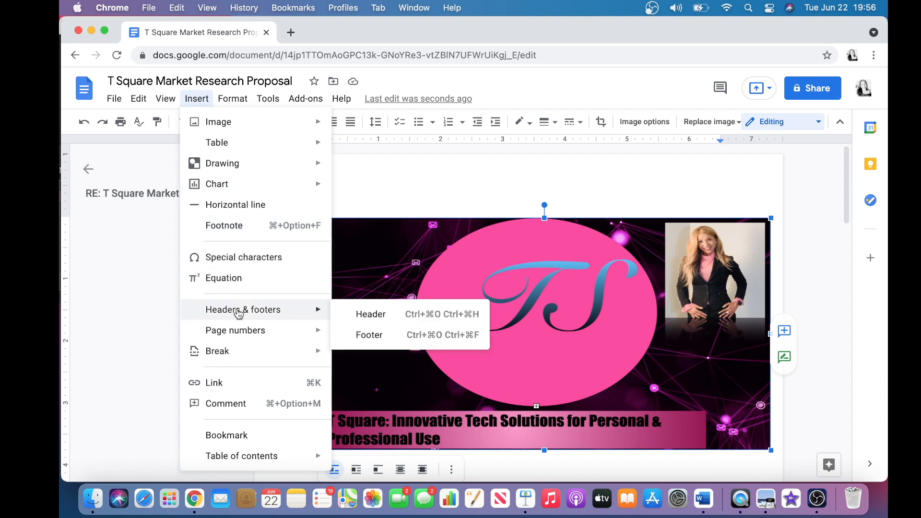
click(365, 336)
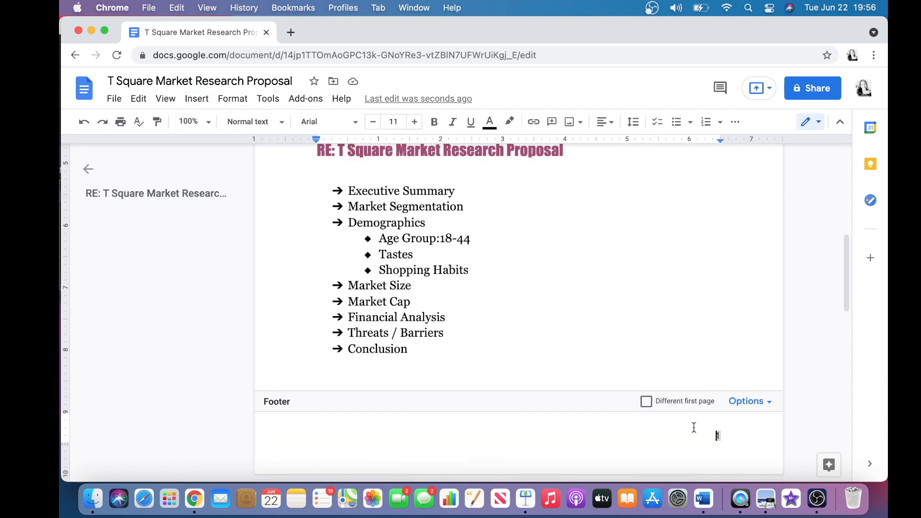
text(T Sqare M)
key(BackSpace)
key(BackSpace)
key(BackSpace)
key(BackSpace)
key(BackSpace)
text(u)
text(are Ma)
text(rket )
text(Researc)
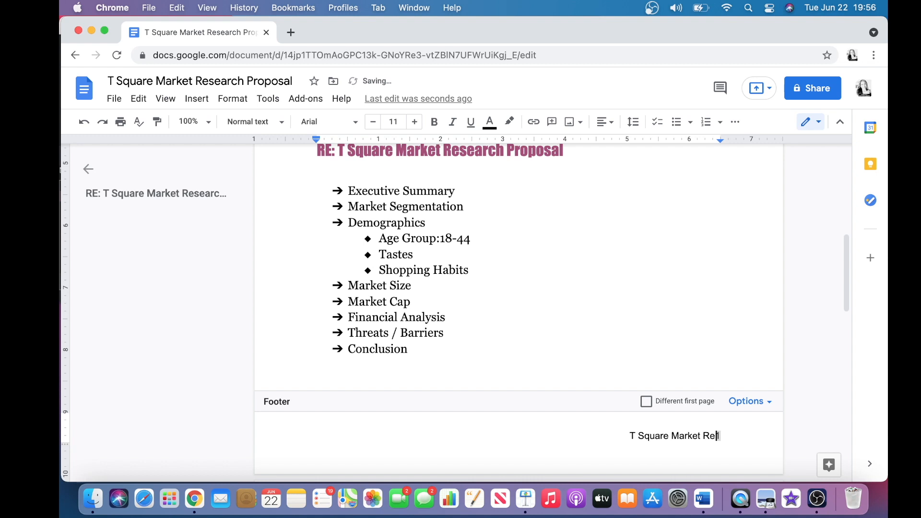
text(h Pr)
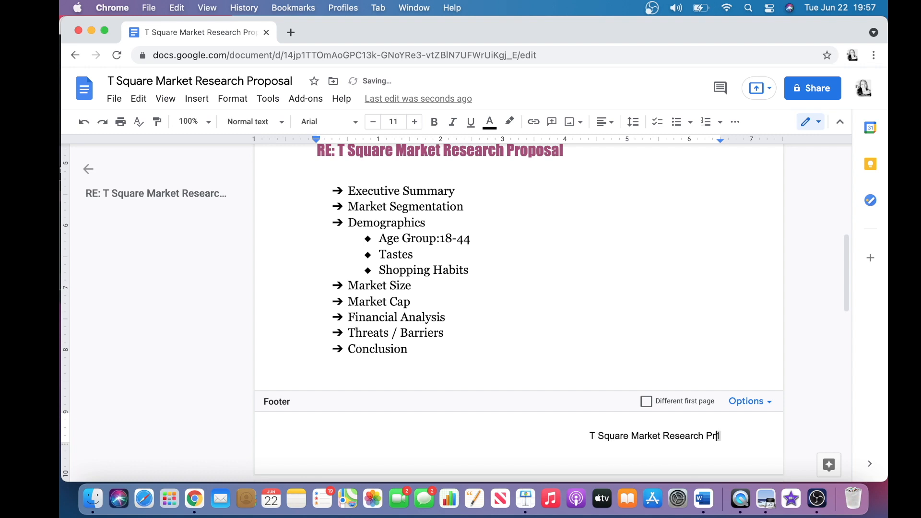
text(oposal)
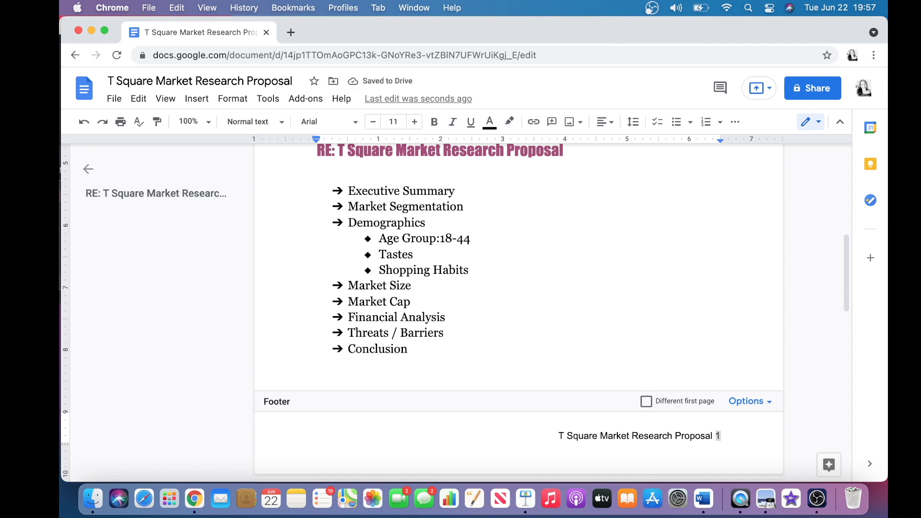
text( |)
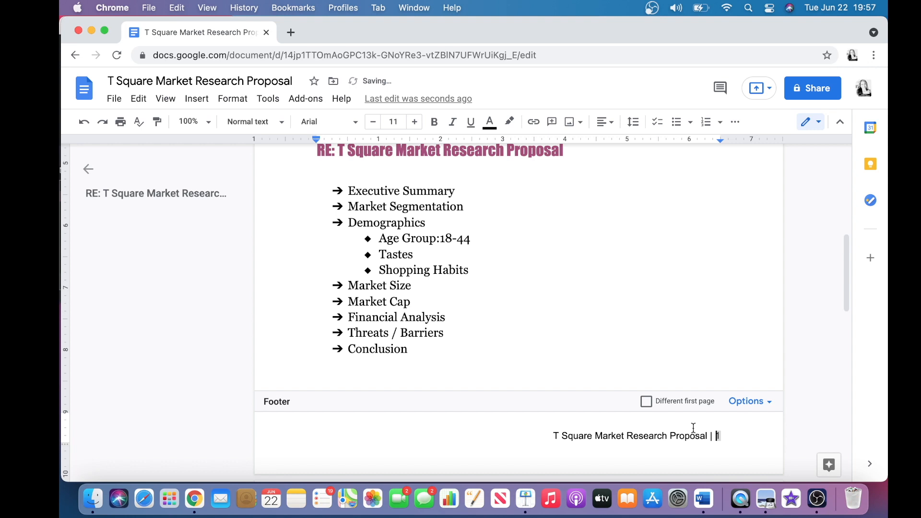
click(598, 293)
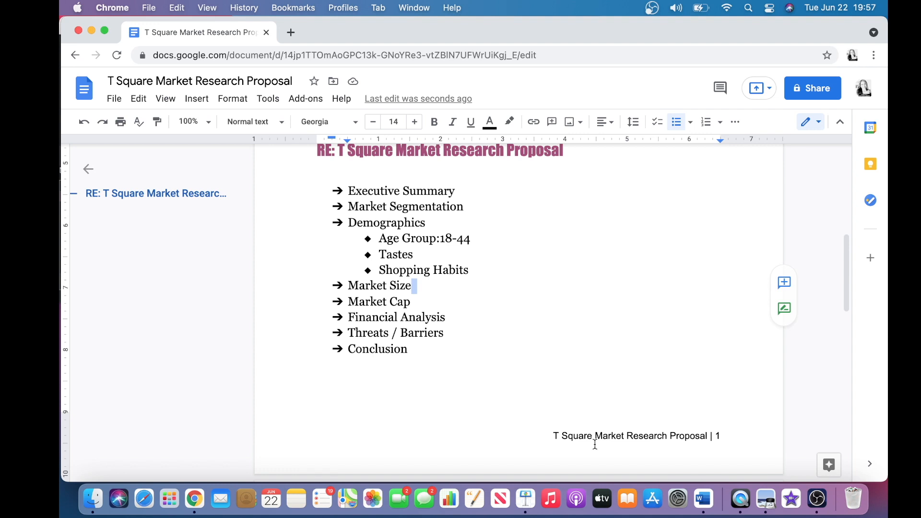
Review the whole document, from the banner image through the heading and bulleted outline to the footer text.
scroll(588, 422, up, 10)
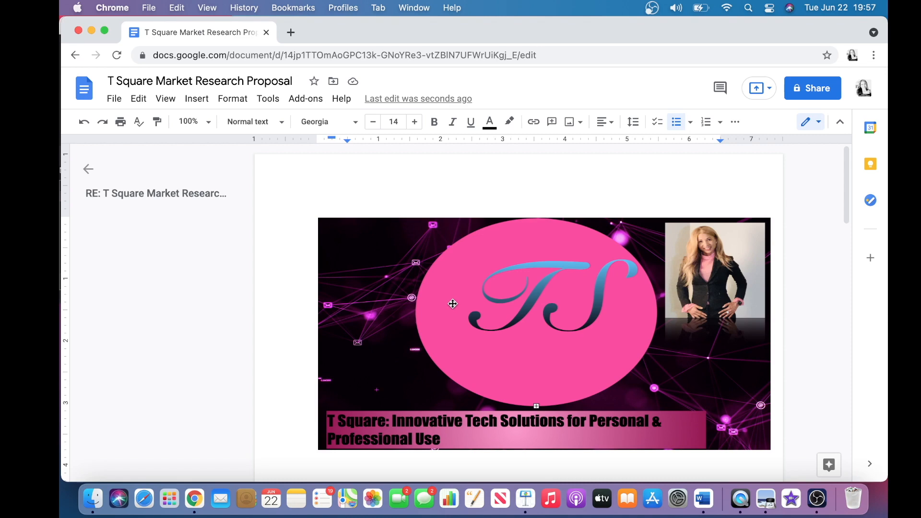
click(321, 311)
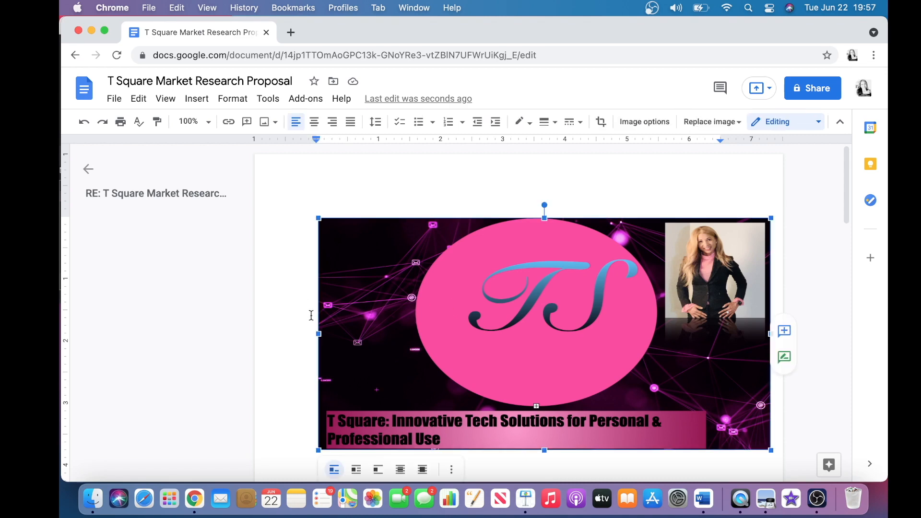
scroll(326, 315, up, 1)
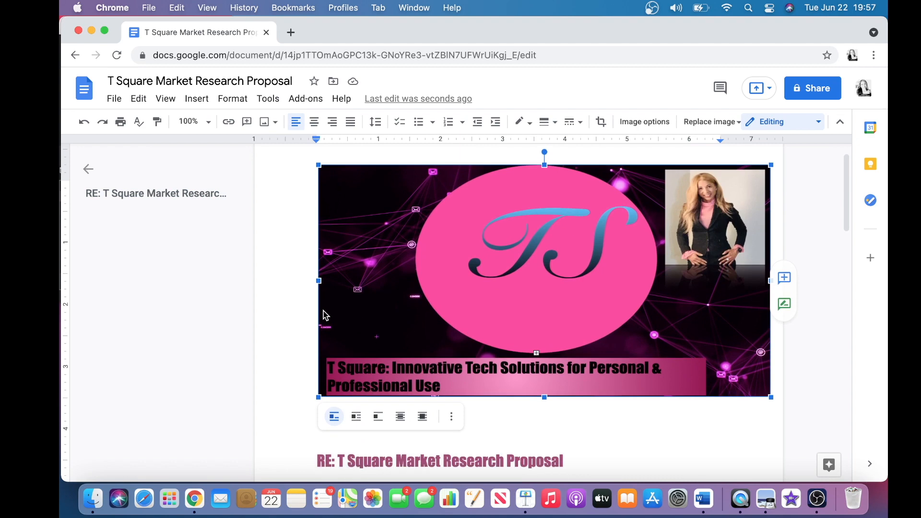
scroll(324, 311, down, 16)
scroll(325, 311, up, 8)
scroll(325, 311, up, 3)
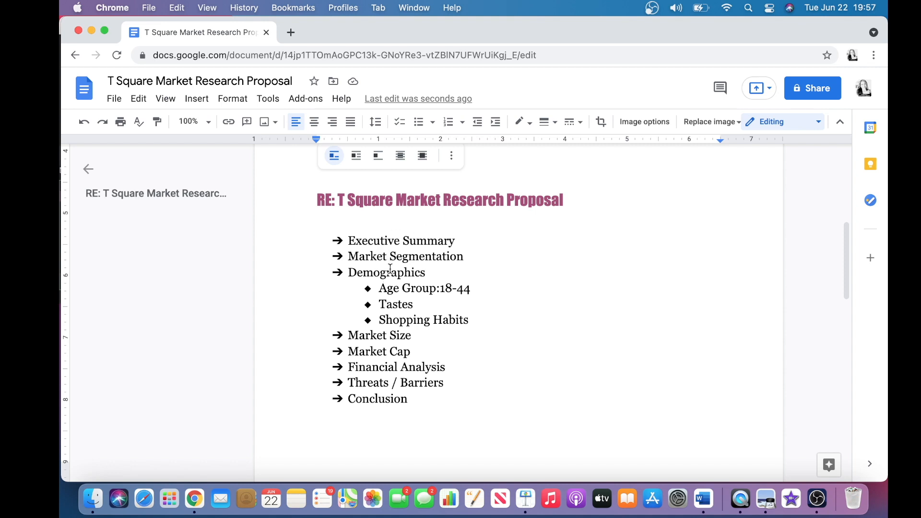
scroll(413, 278, down, 3)
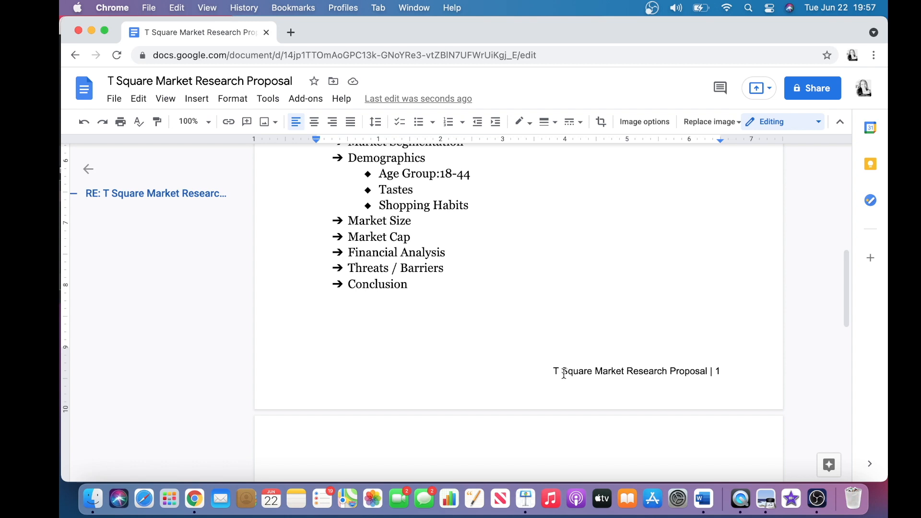
scroll(672, 376, up, 10)
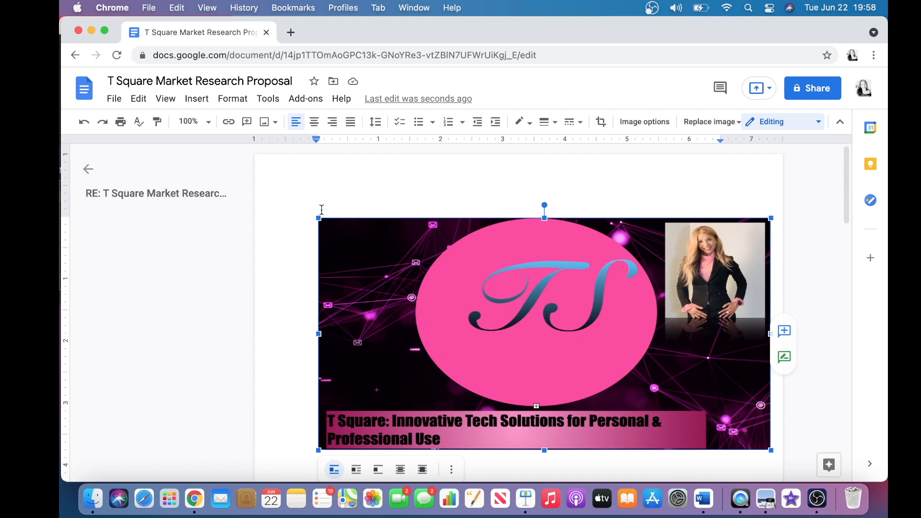
scroll(319, 206, down, 5)
scroll(346, 206, down, 5)
scroll(385, 187, up, 10)
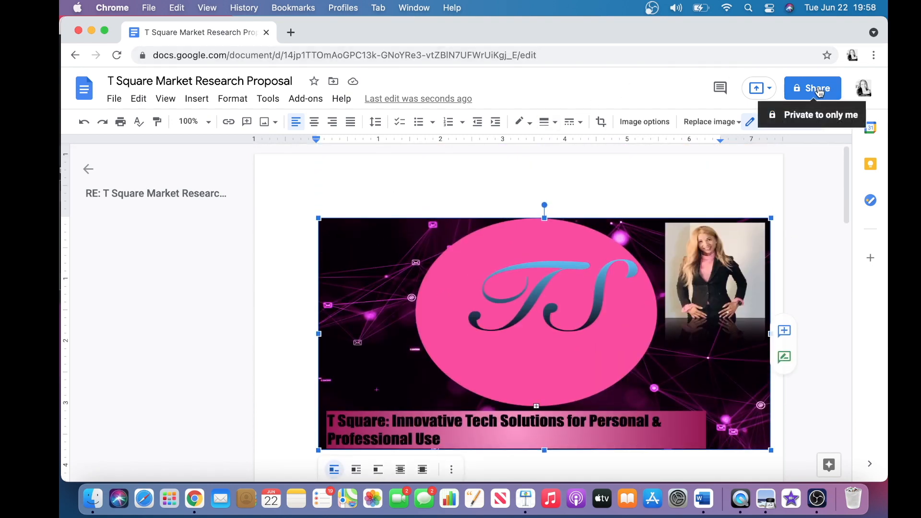